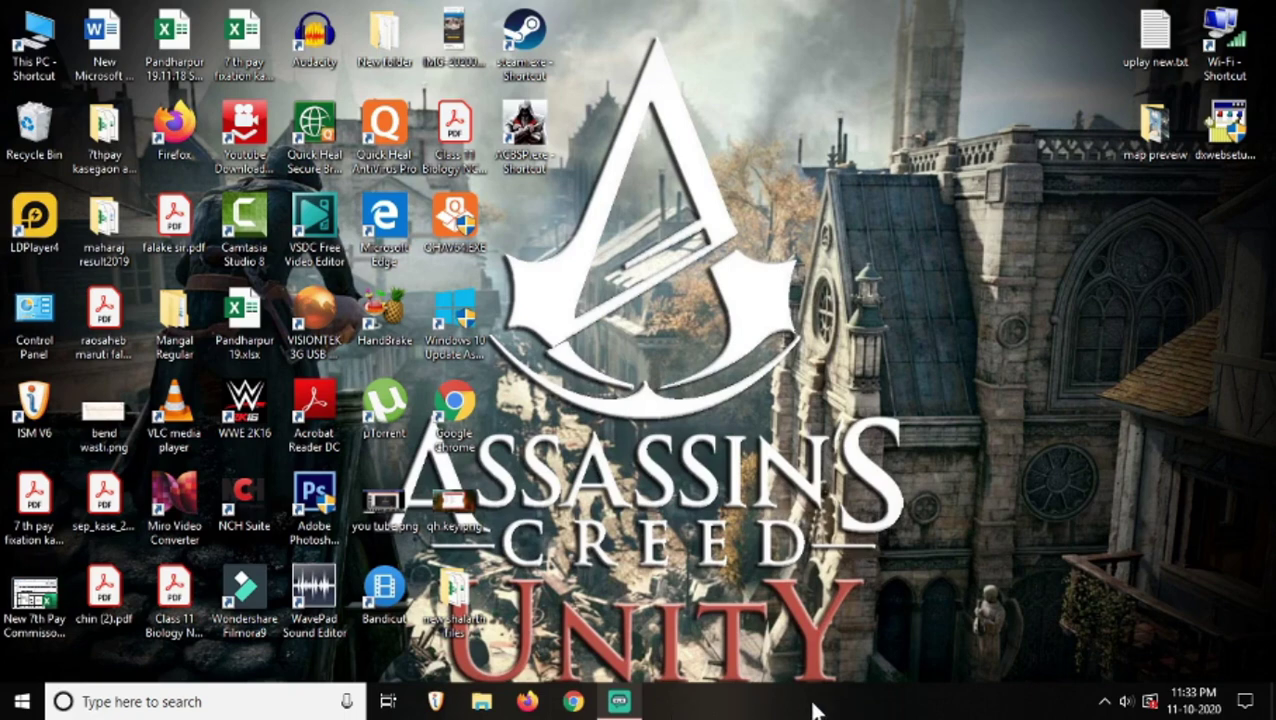
# Open Task Manager from the desktop and maximize its window
pyautogui.rightClick(795, 706)
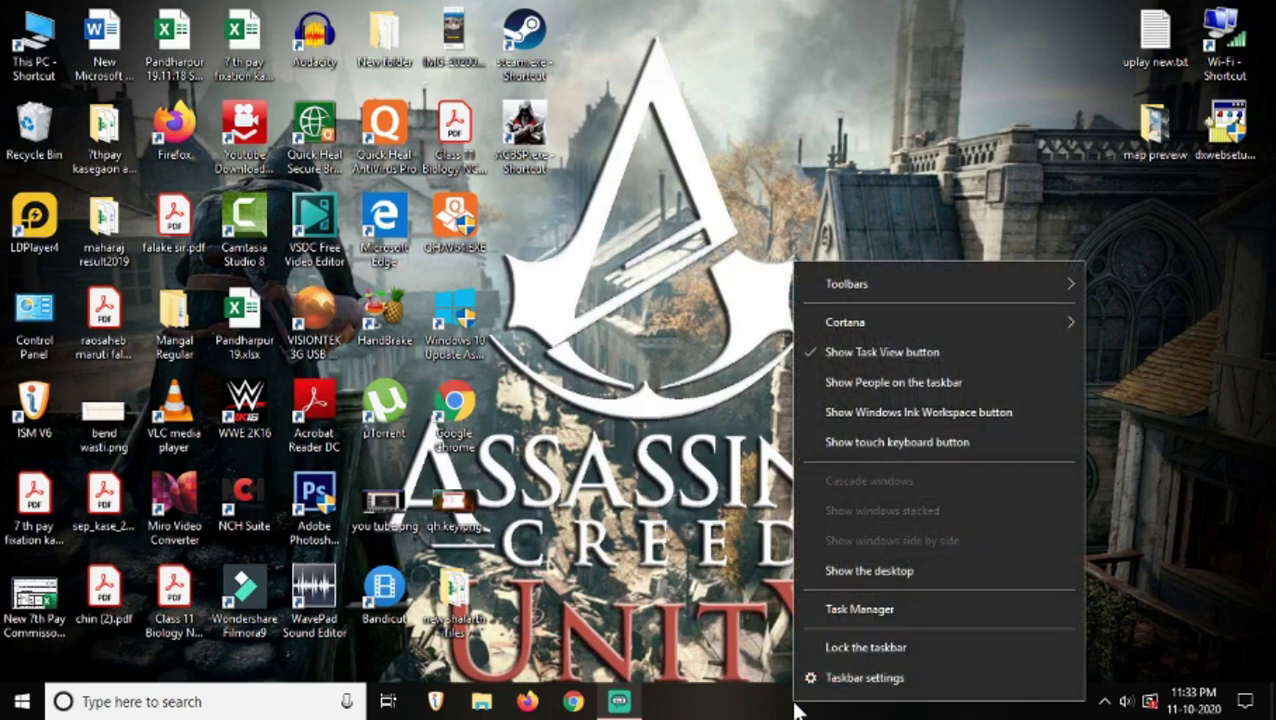
pyautogui.click(874, 620)
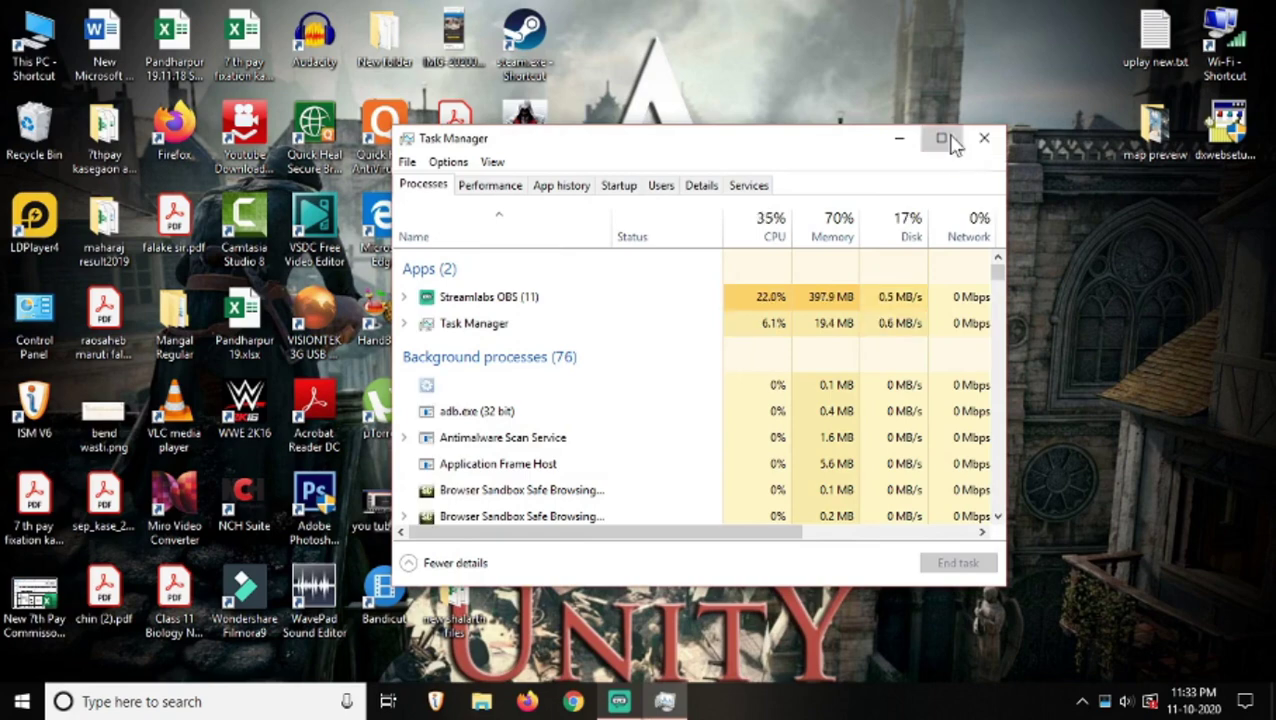
pyautogui.click(952, 140)
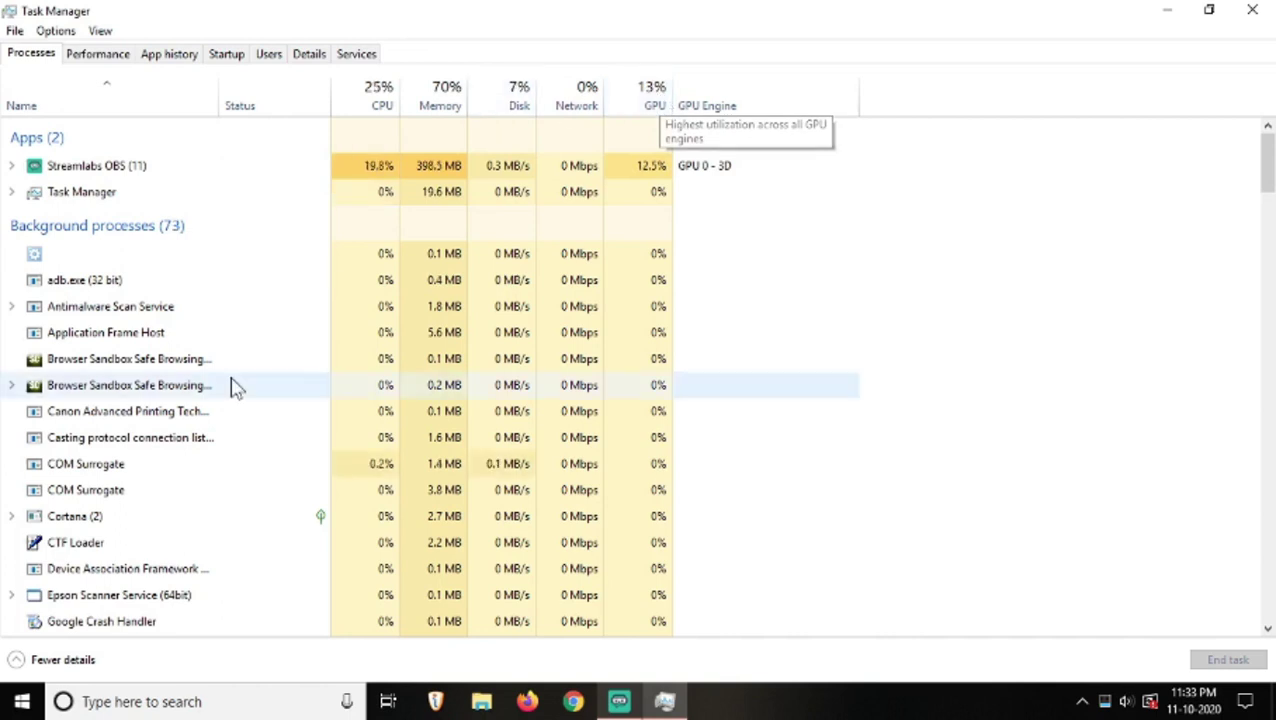
# Look through the running apps and background processes down to the Windows processes group, examining their resource usage
pyautogui.scroll(-1, 231, 384)
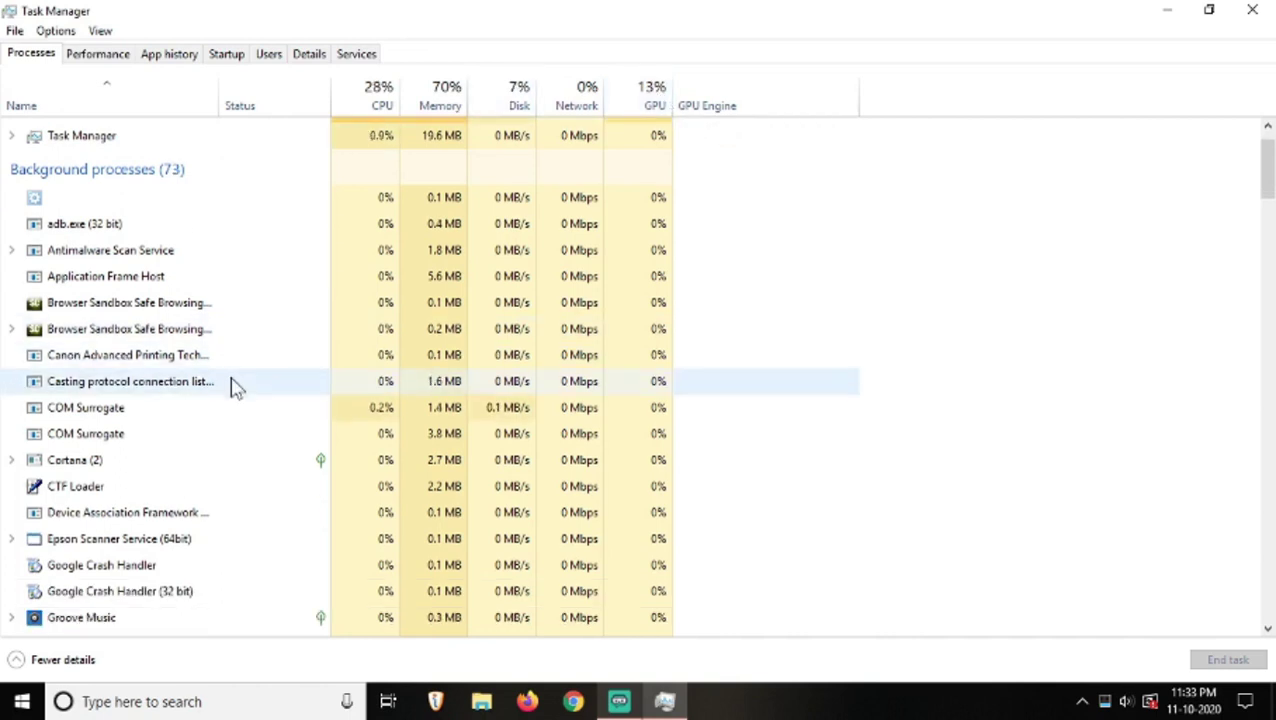
pyautogui.scroll(-3, 210, 368)
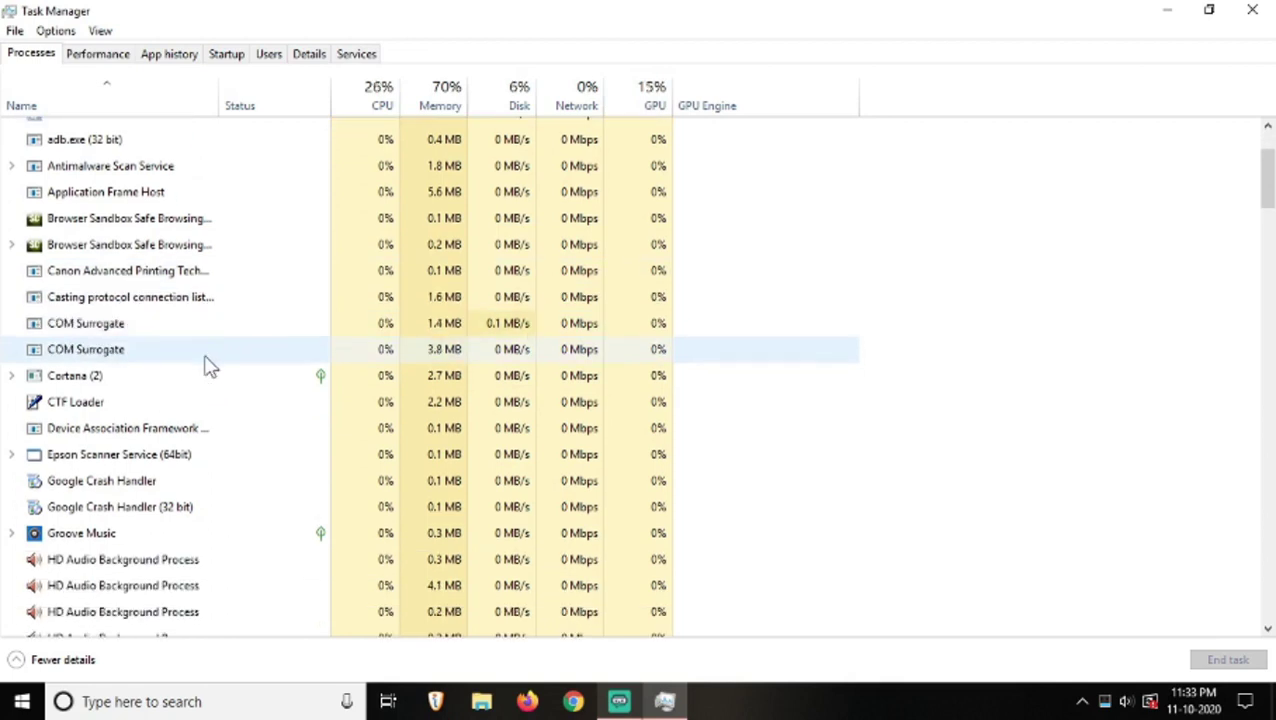
pyautogui.scroll(5, 205, 367)
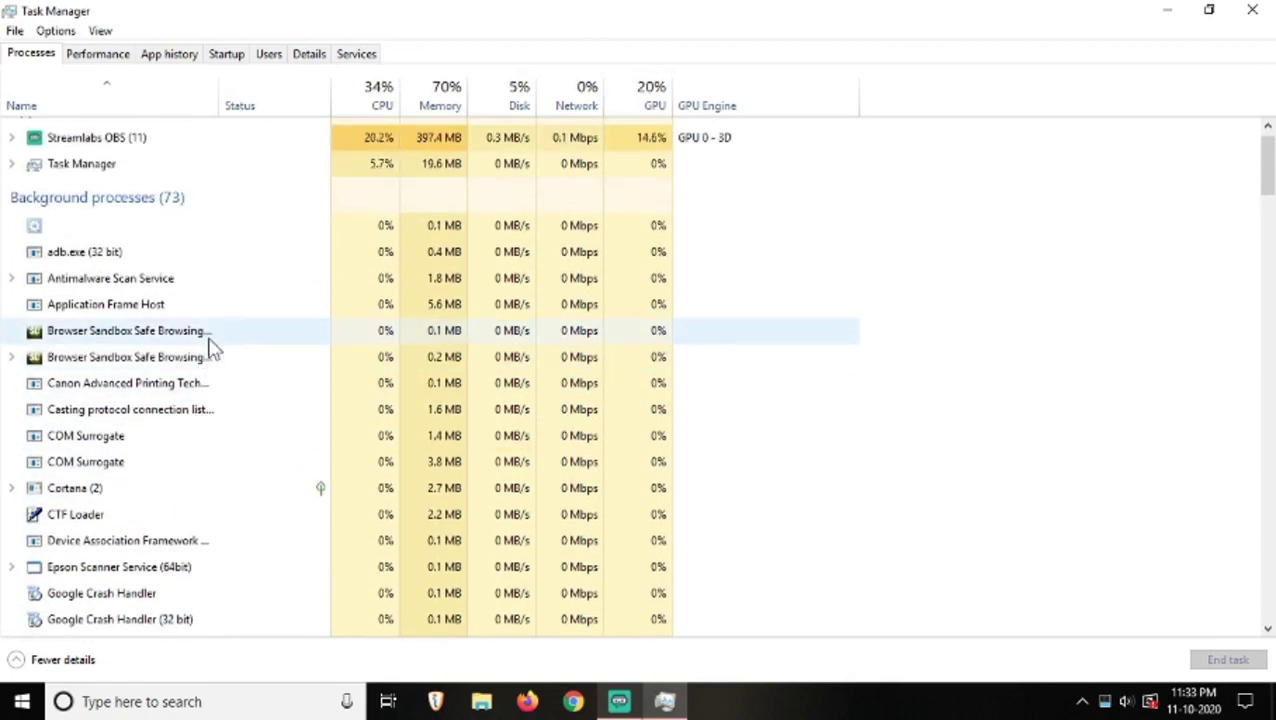
pyautogui.scroll(-6, 233, 362)
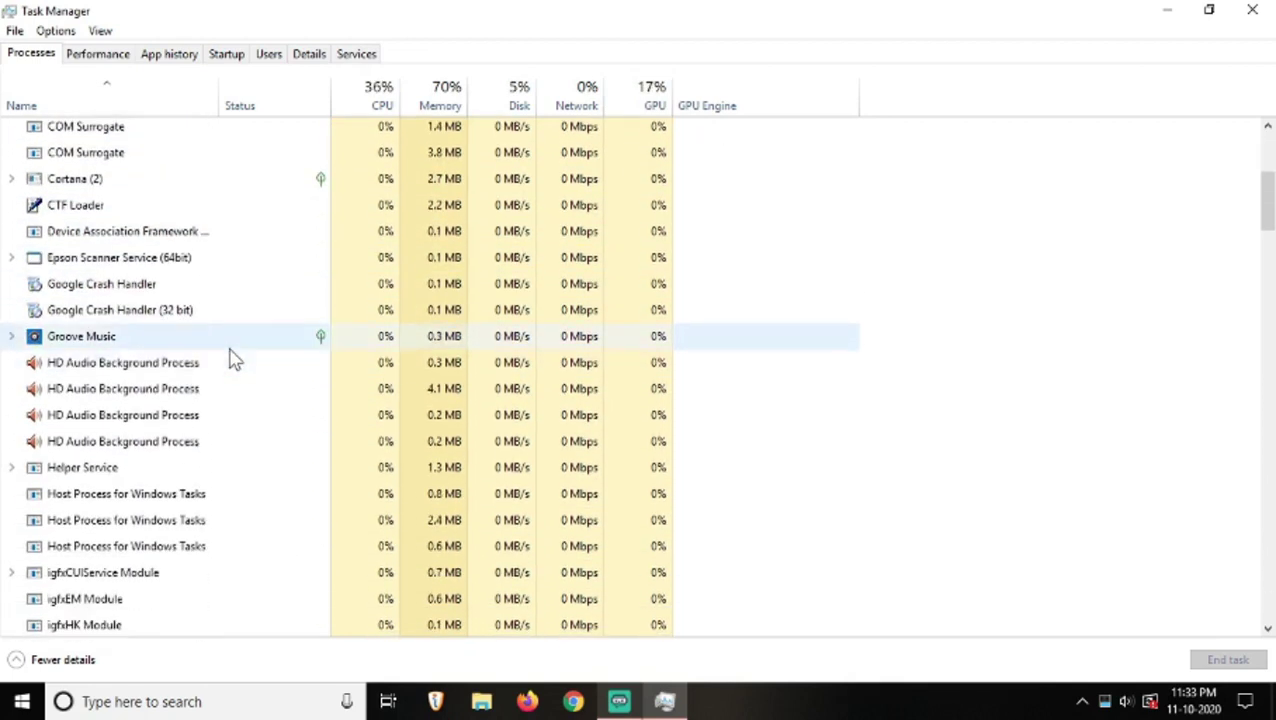
pyautogui.scroll(-2, 231, 358)
pyautogui.scroll(10, 230, 355)
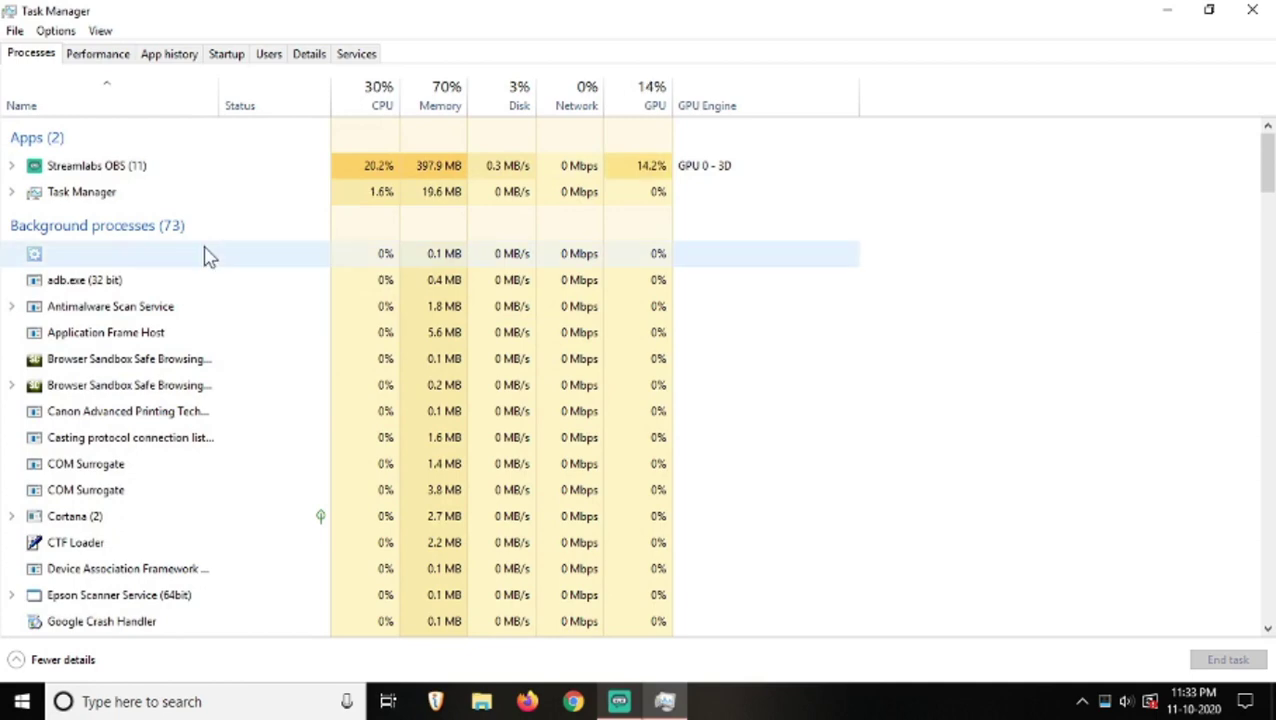
pyautogui.scroll(-2, 206, 256)
pyautogui.scroll(-7, 206, 256)
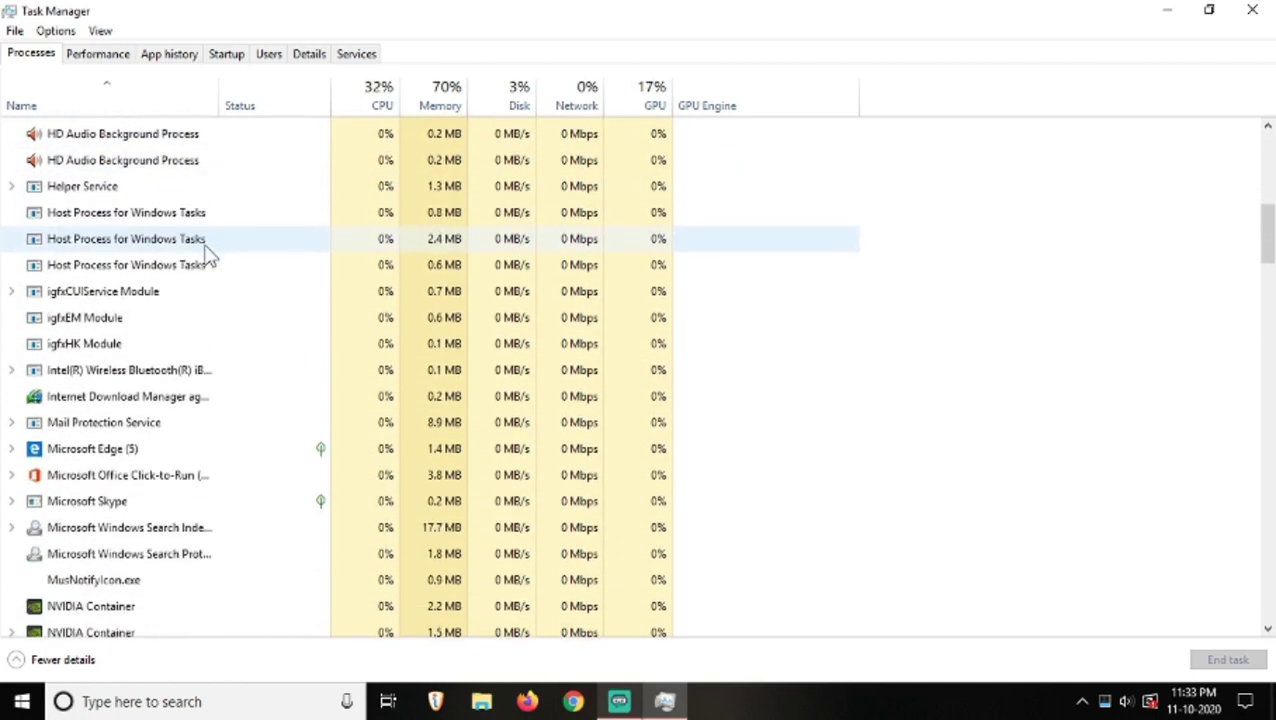
pyautogui.scroll(-6, 206, 256)
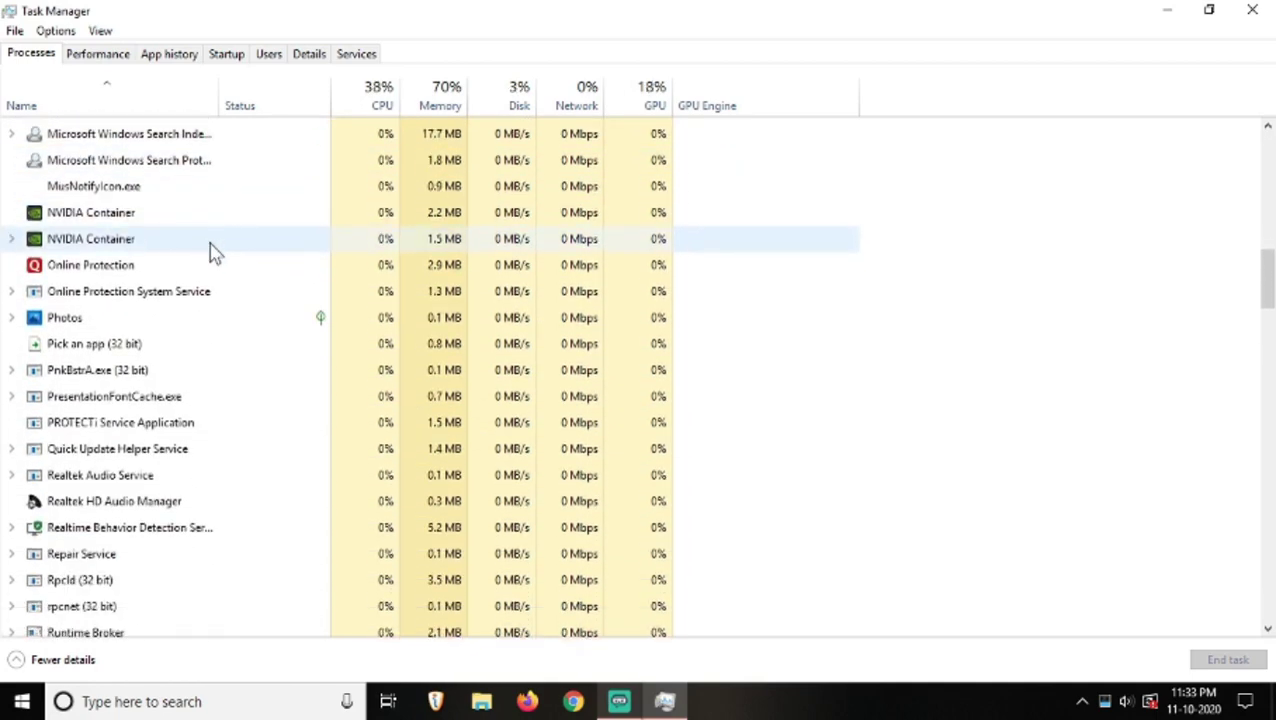
pyautogui.scroll(-3, 212, 253)
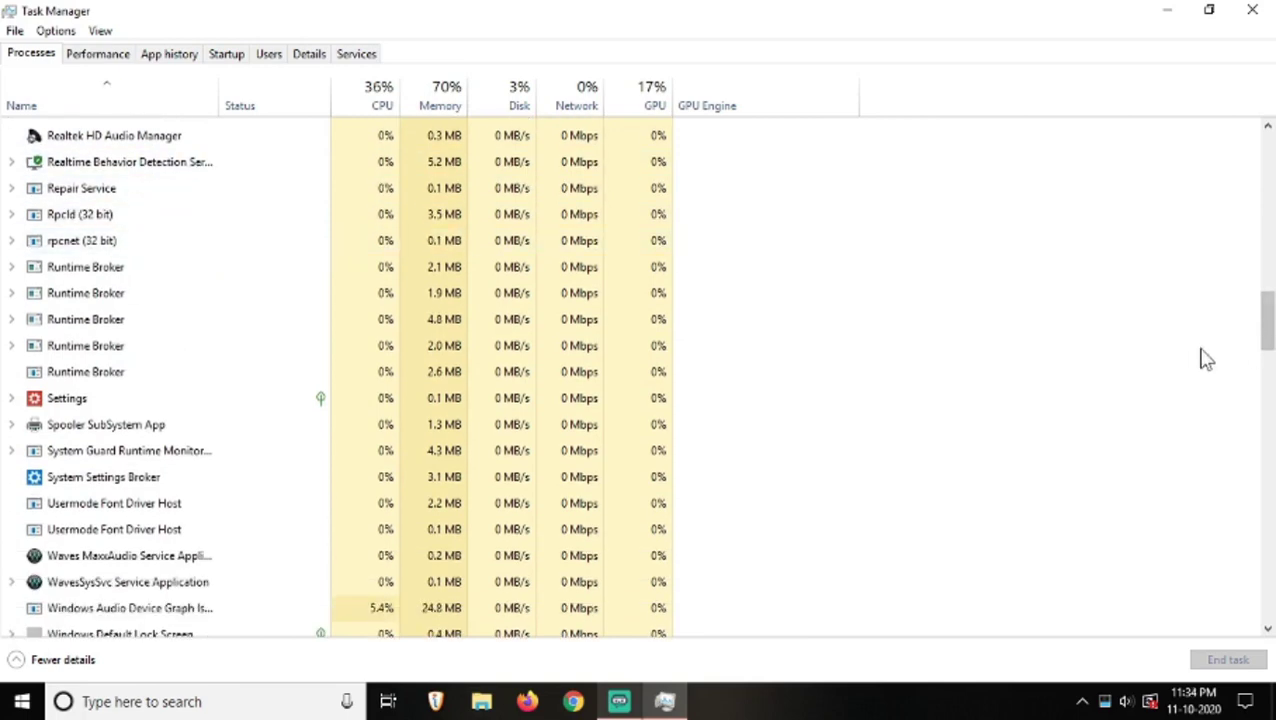
pyautogui.moveTo(1267, 319); pyautogui.dragTo(1268, 362)
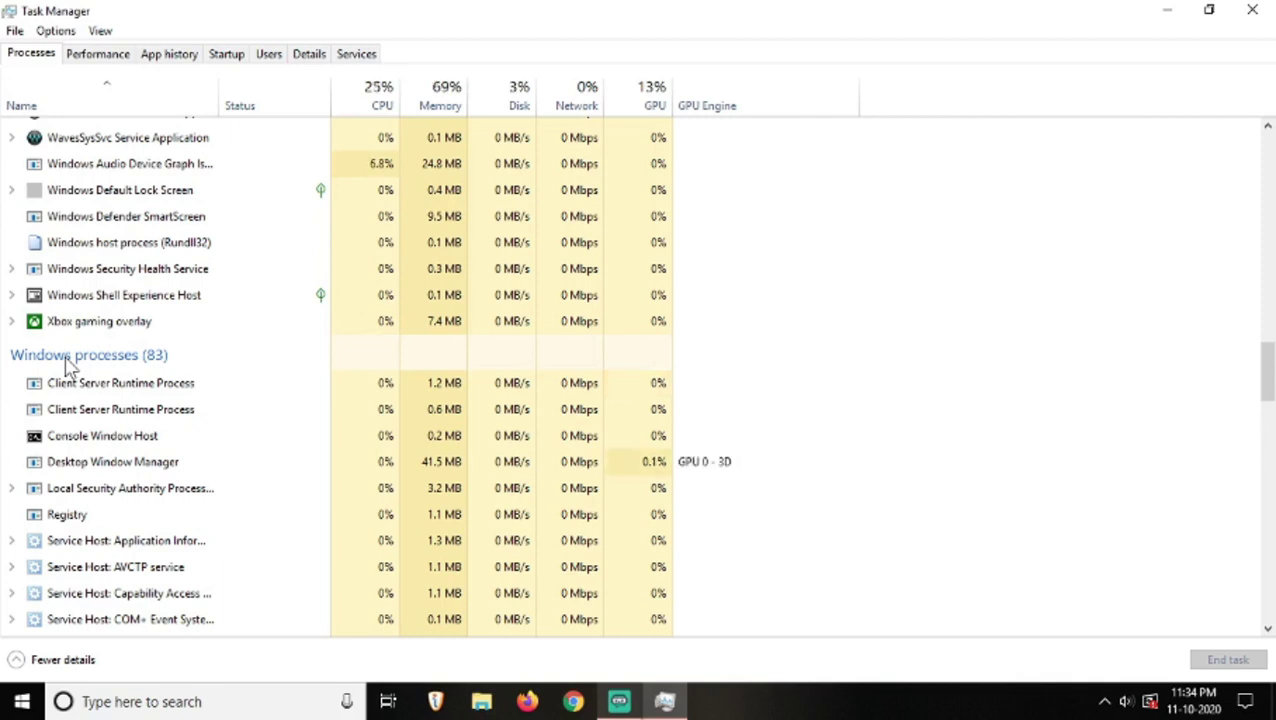
# View the resource usage per user, then return to the process list and review the apps, background and Windows processes
pyautogui.click(271, 55)
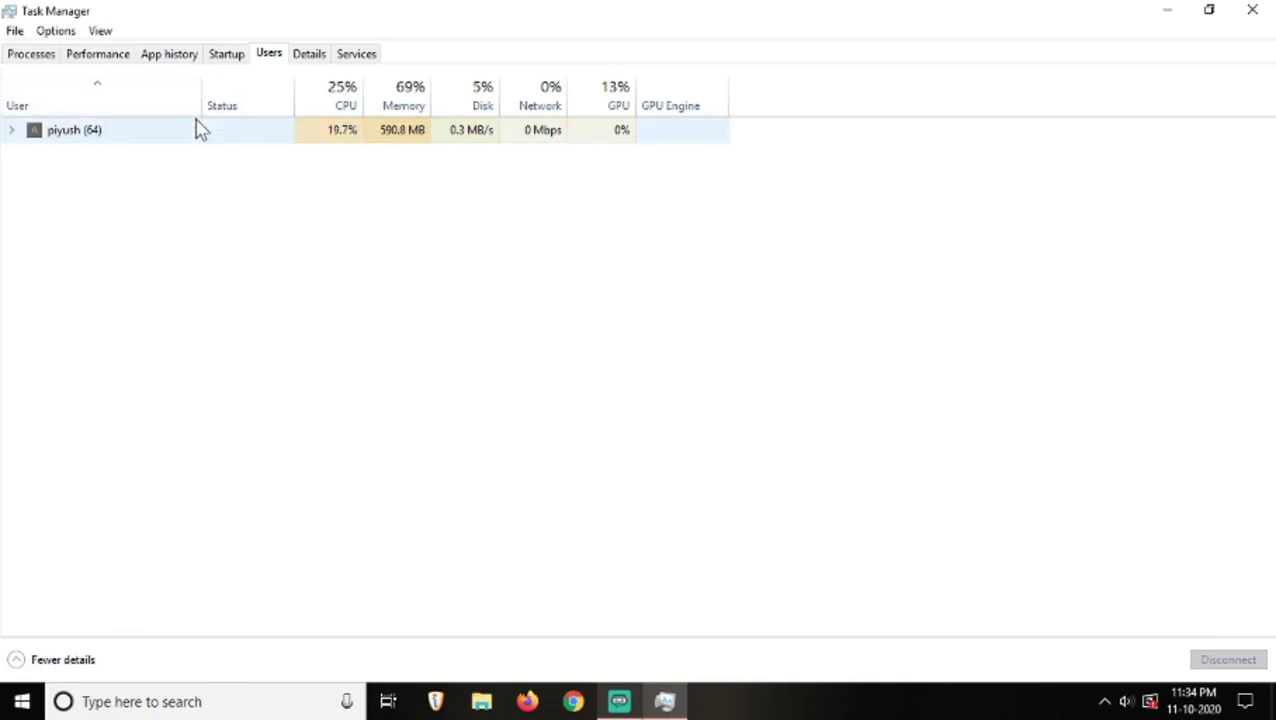
pyautogui.click(44, 60)
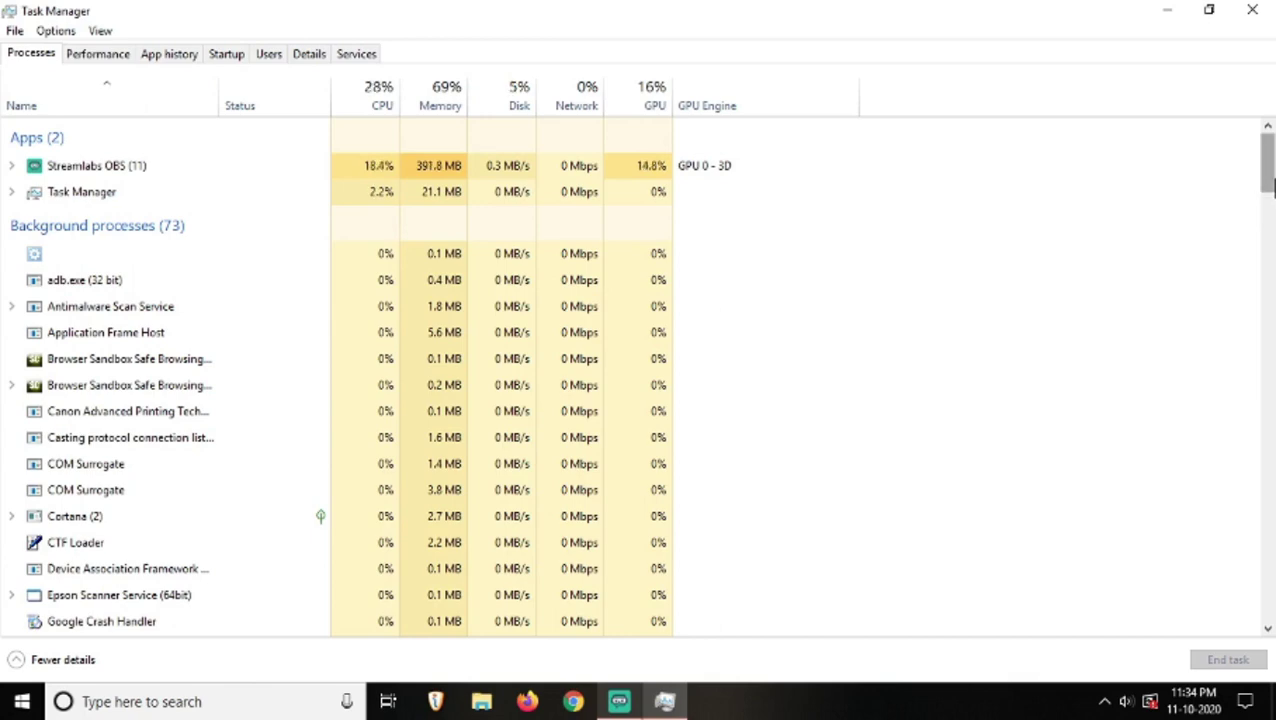
pyautogui.moveTo(1268, 185); pyautogui.dragTo(1237, 379)
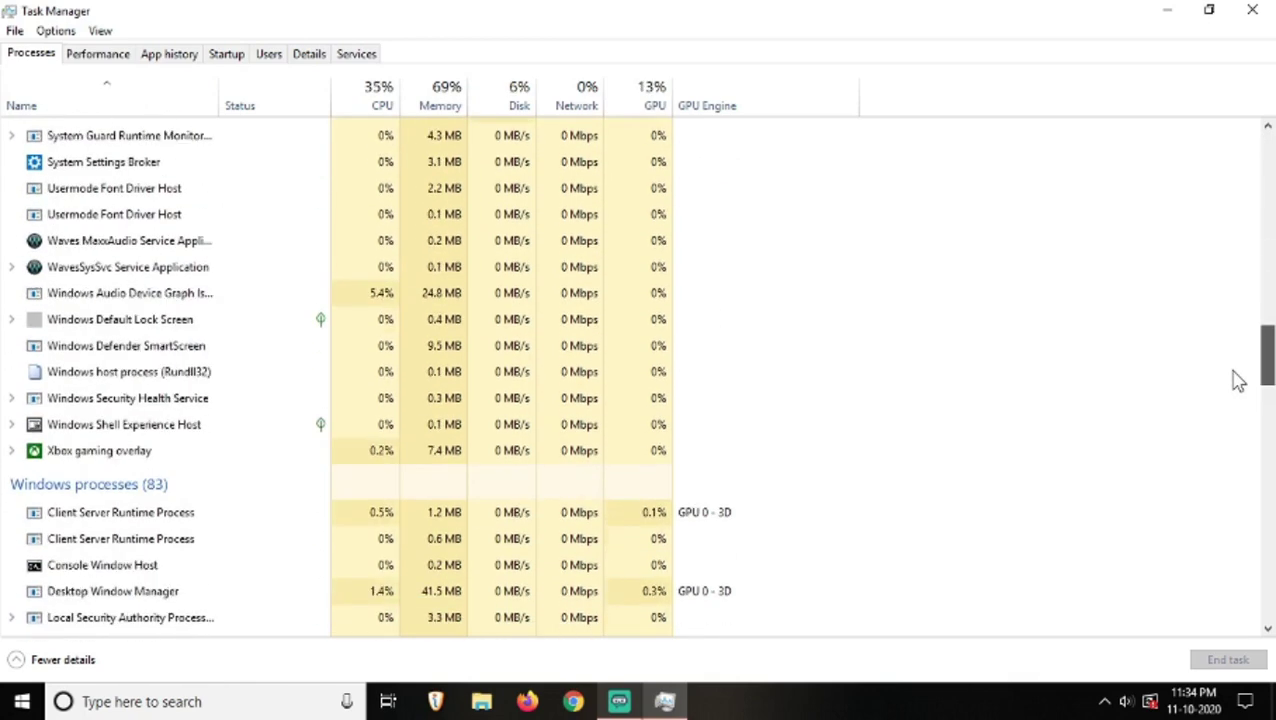
pyautogui.moveTo(1237, 379); pyautogui.dragTo(1256, 165)
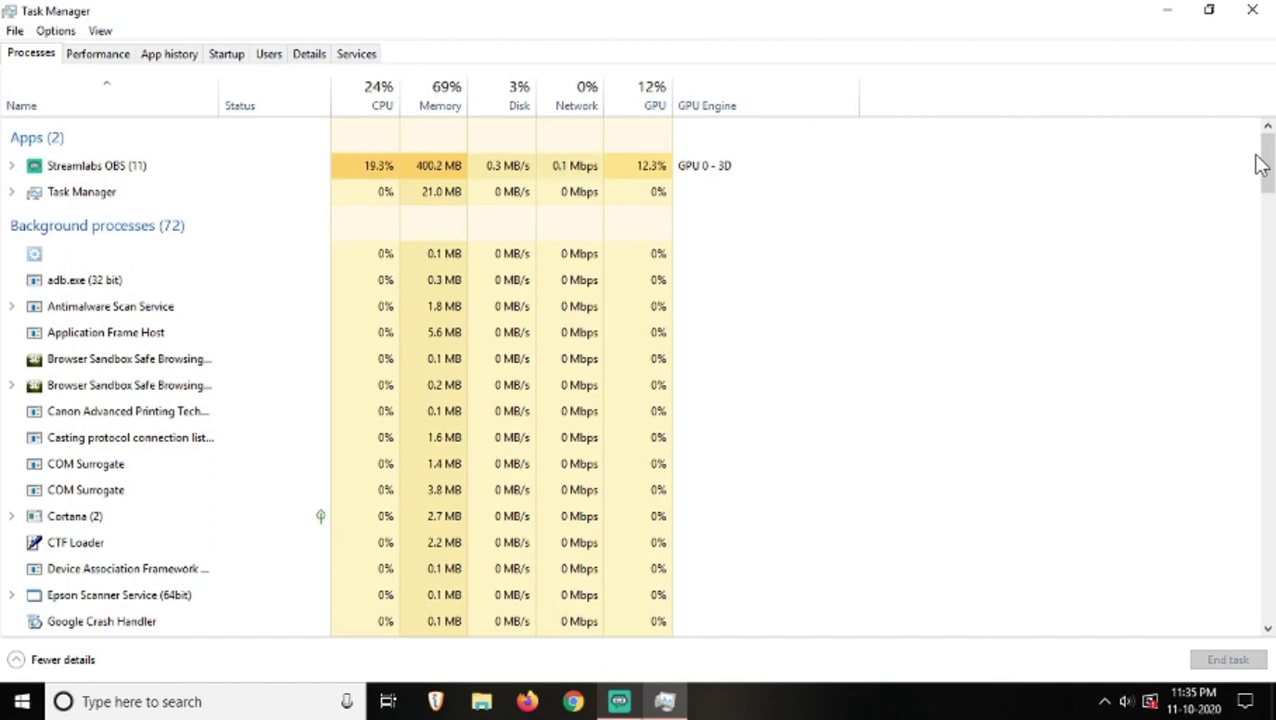
# Restore Task Manager to a smaller window, launch Google Chrome and bring Task Manager in front of it
pyautogui.click(1209, 9)
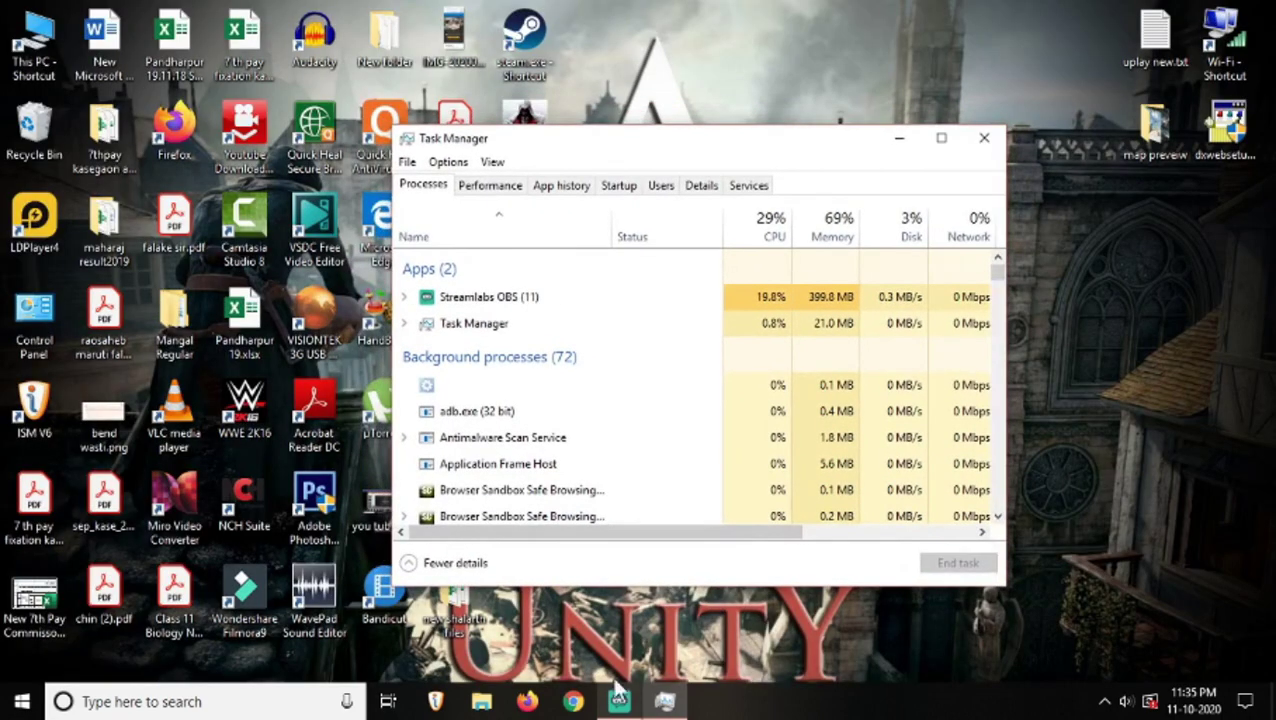
pyautogui.click(573, 701)
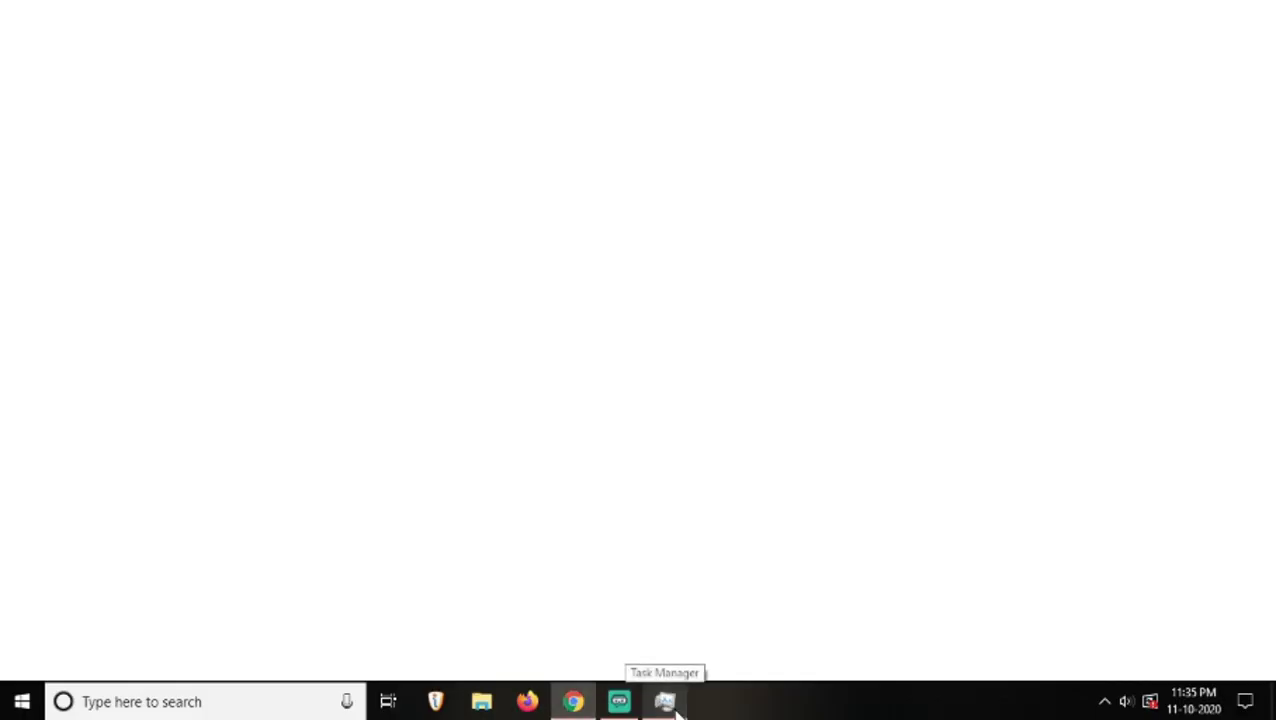
pyautogui.click(666, 702)
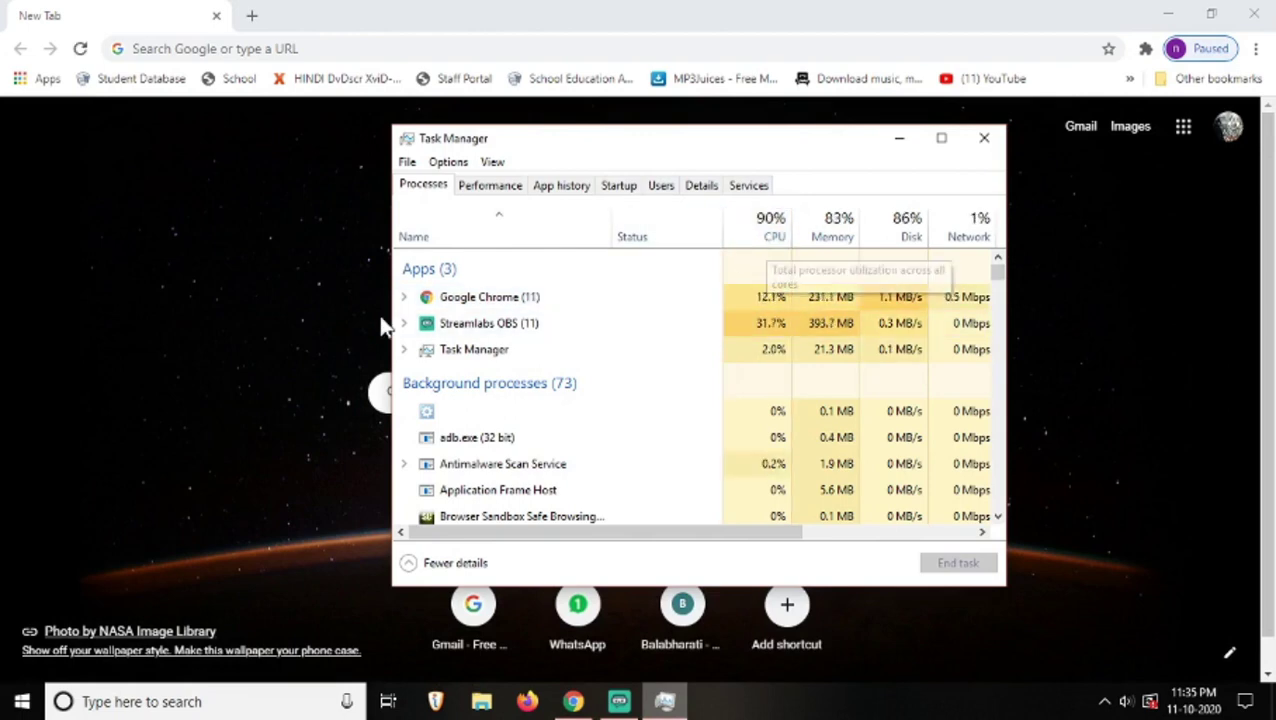
# Examine the individual processes in the Google Chrome group, collapse the group and close Chrome
pyautogui.click(405, 298)
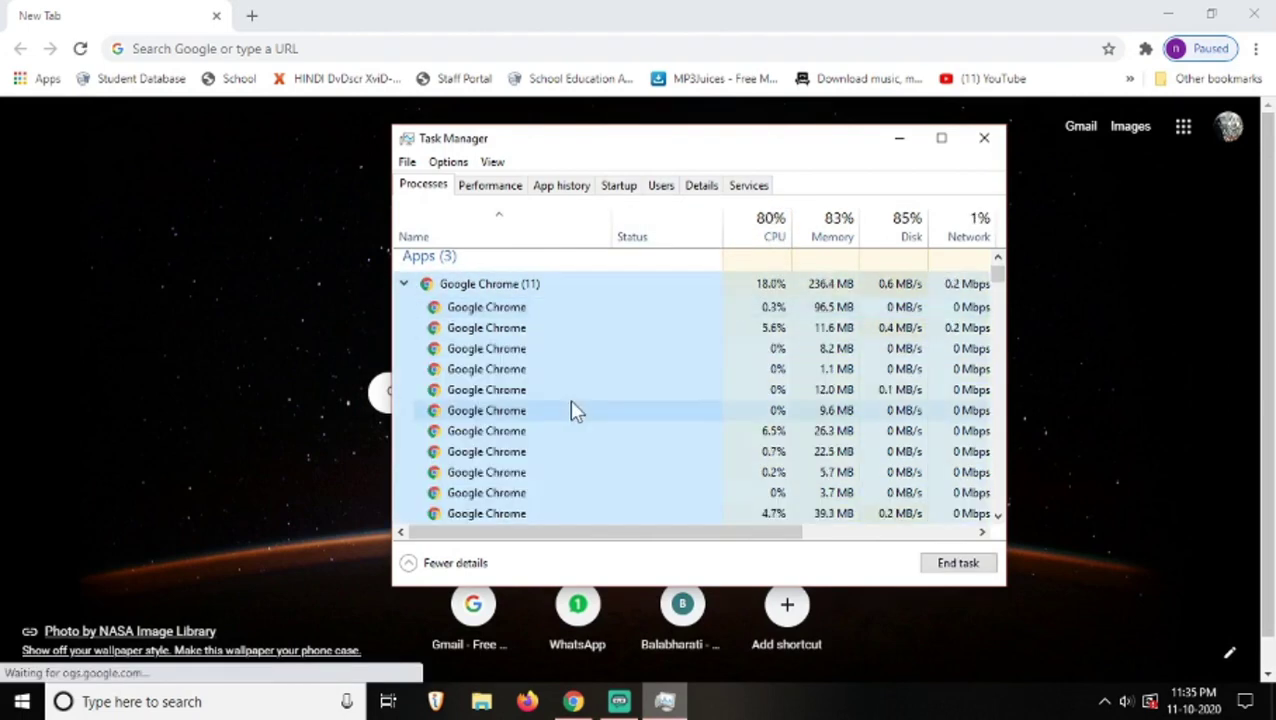
pyautogui.scroll(-3, 575, 410)
pyautogui.scroll(5, 588, 418)
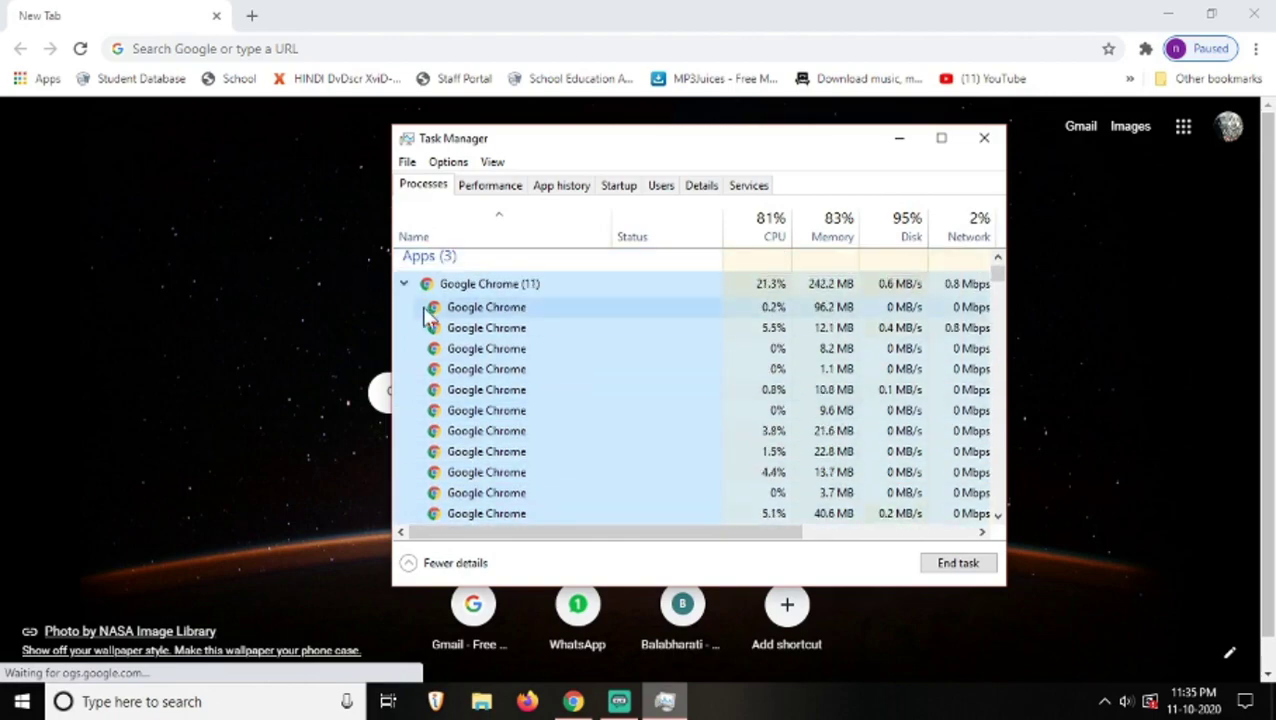
pyautogui.click(404, 284)
pyautogui.click(1254, 14)
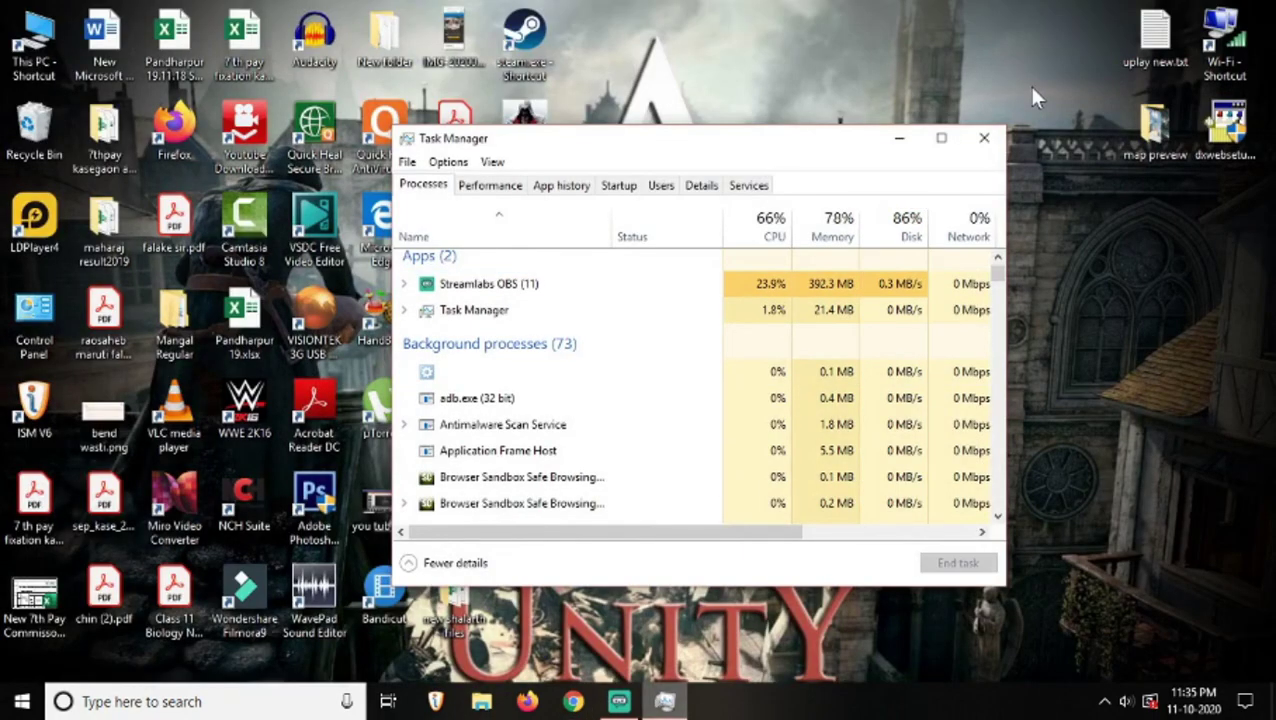
# Maximize Task Manager and end the Cortana background process
pyautogui.click(943, 140)
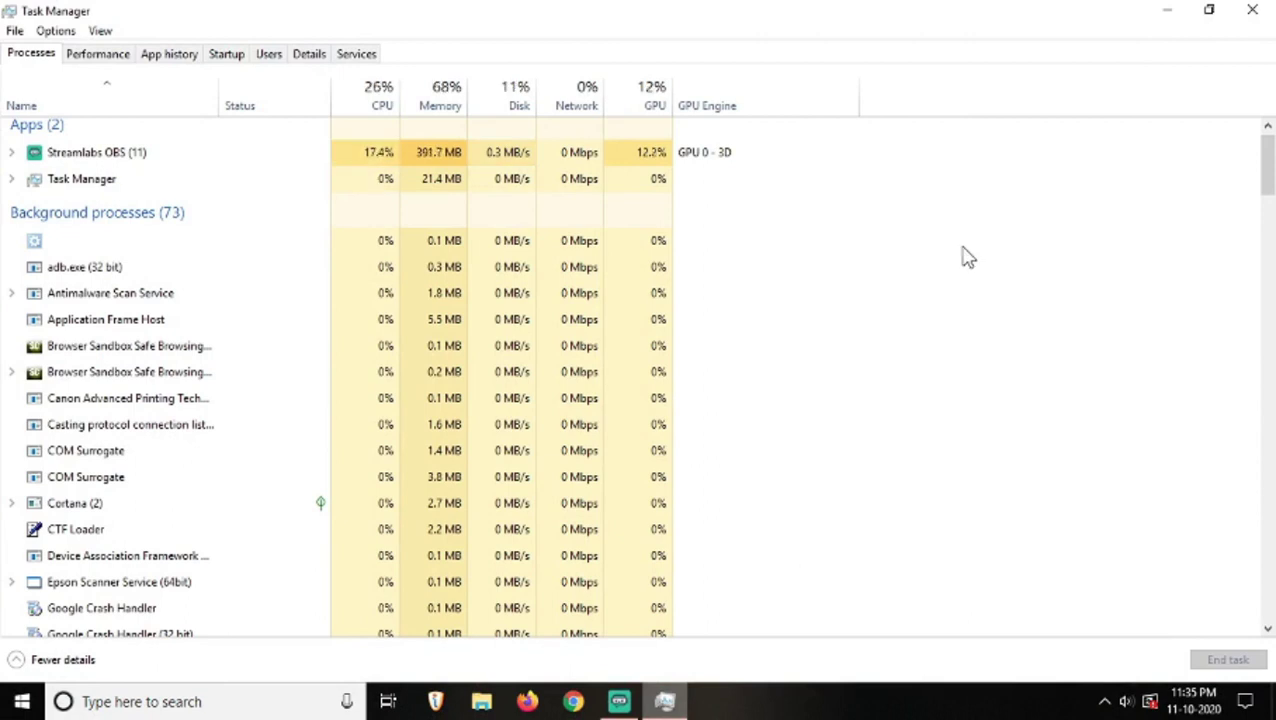
pyautogui.scroll(1, 958, 220)
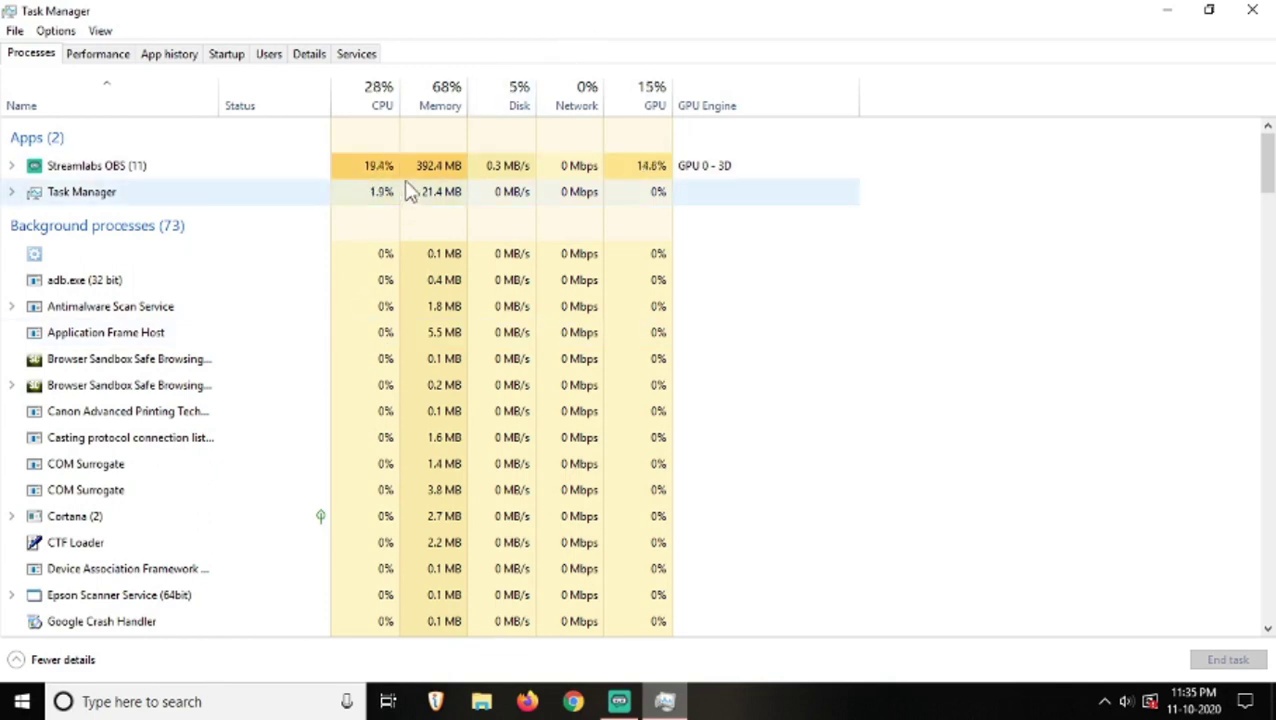
pyautogui.scroll(-2, 472, 172)
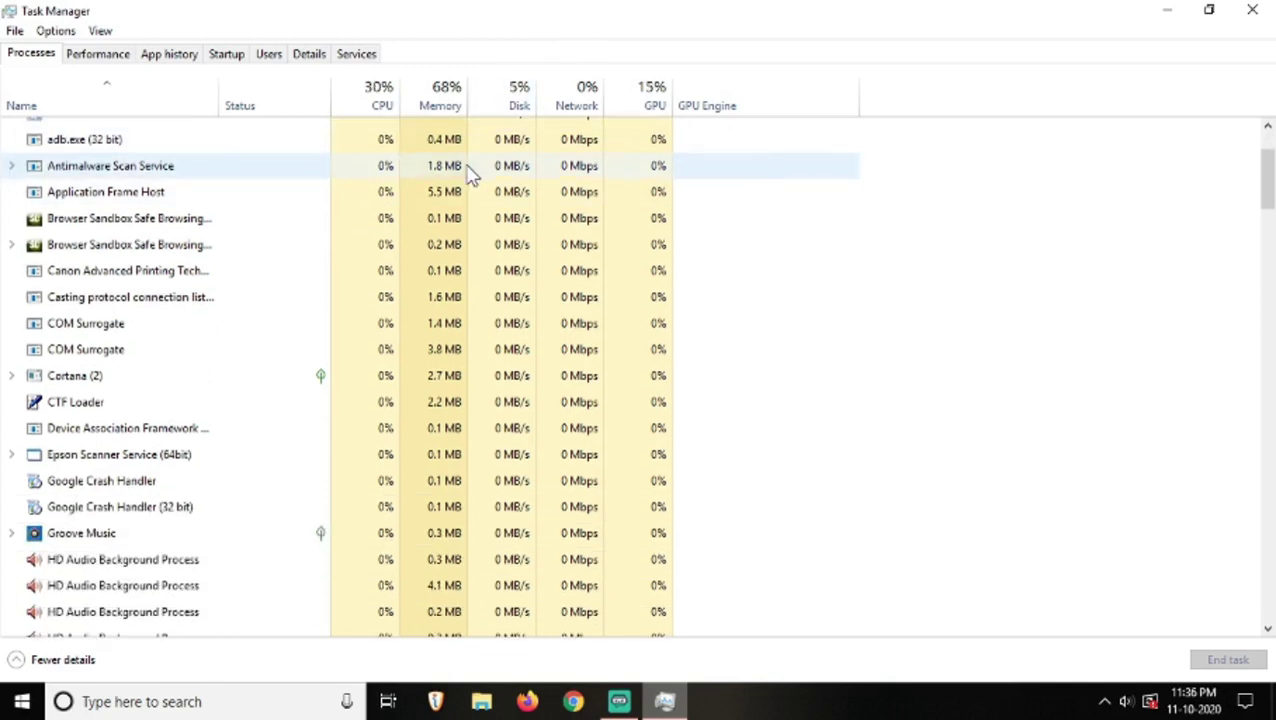
pyautogui.scroll(3, 472, 172)
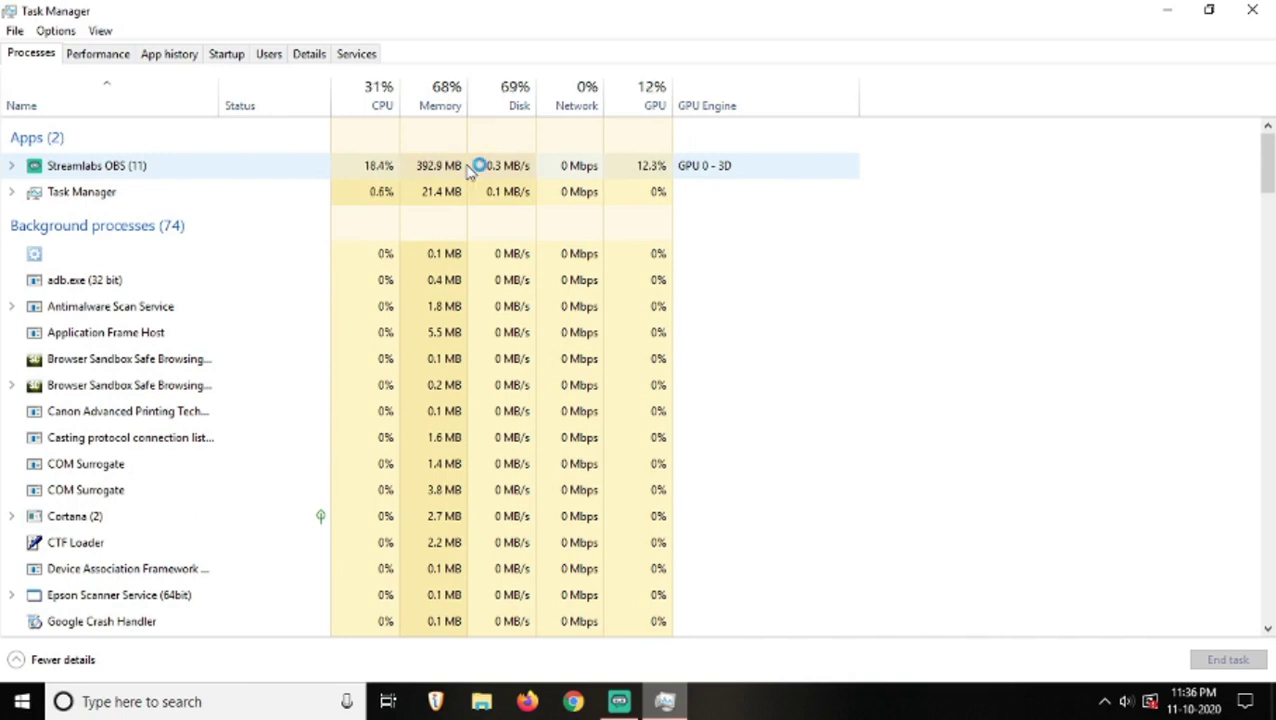
pyautogui.scroll(-1, 470, 340)
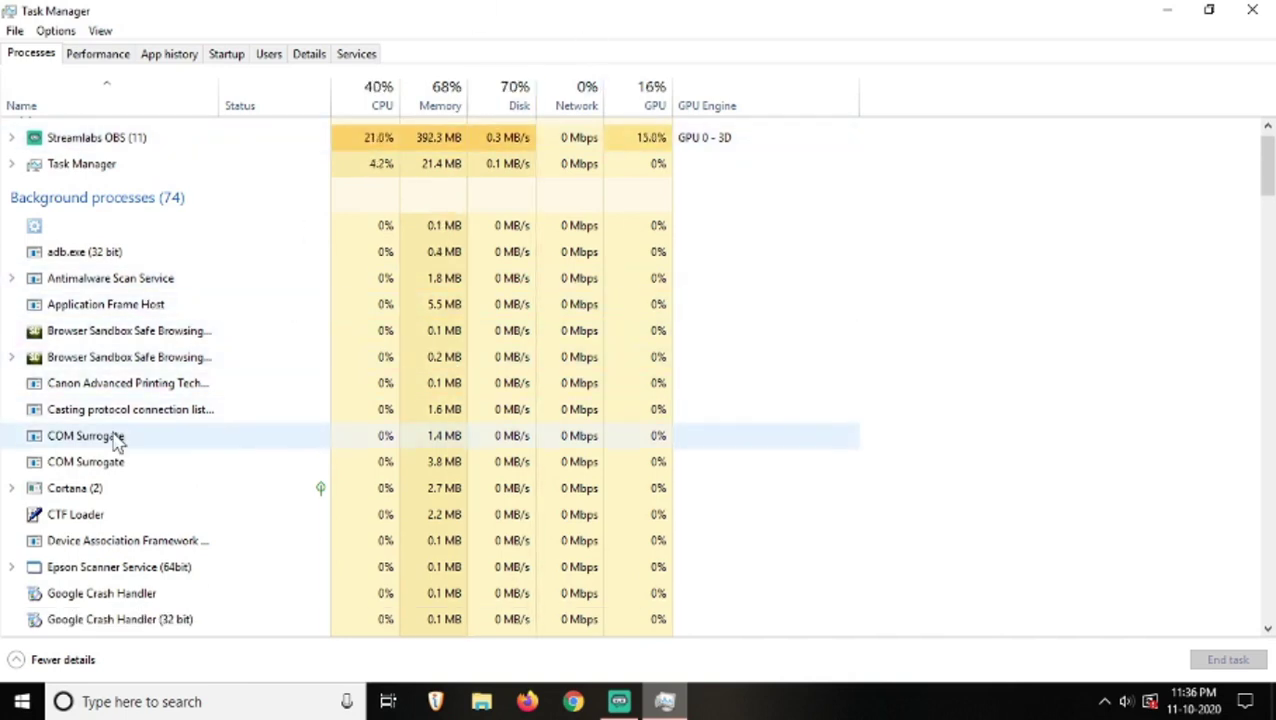
pyautogui.click(130, 492)
pyautogui.click(1225, 662)
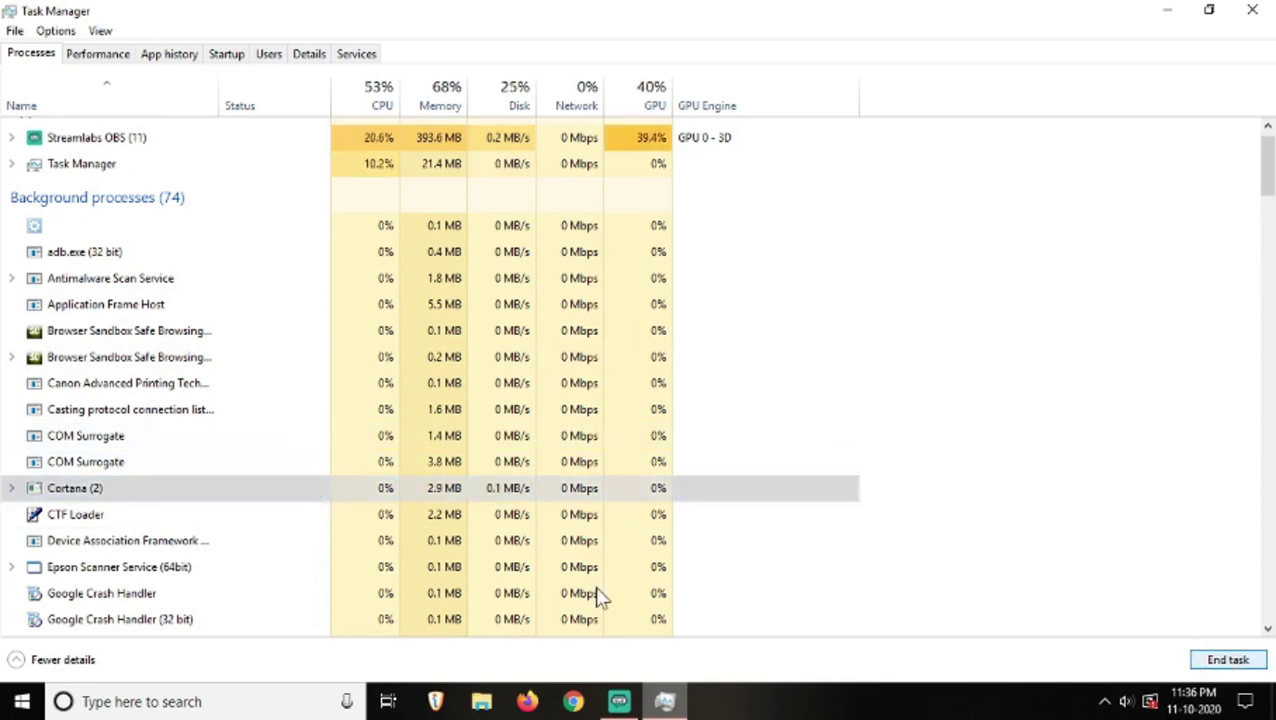
# End the first of the two COM Surrogate background processes
pyautogui.click(85, 440)
pyautogui.click(1226, 660)
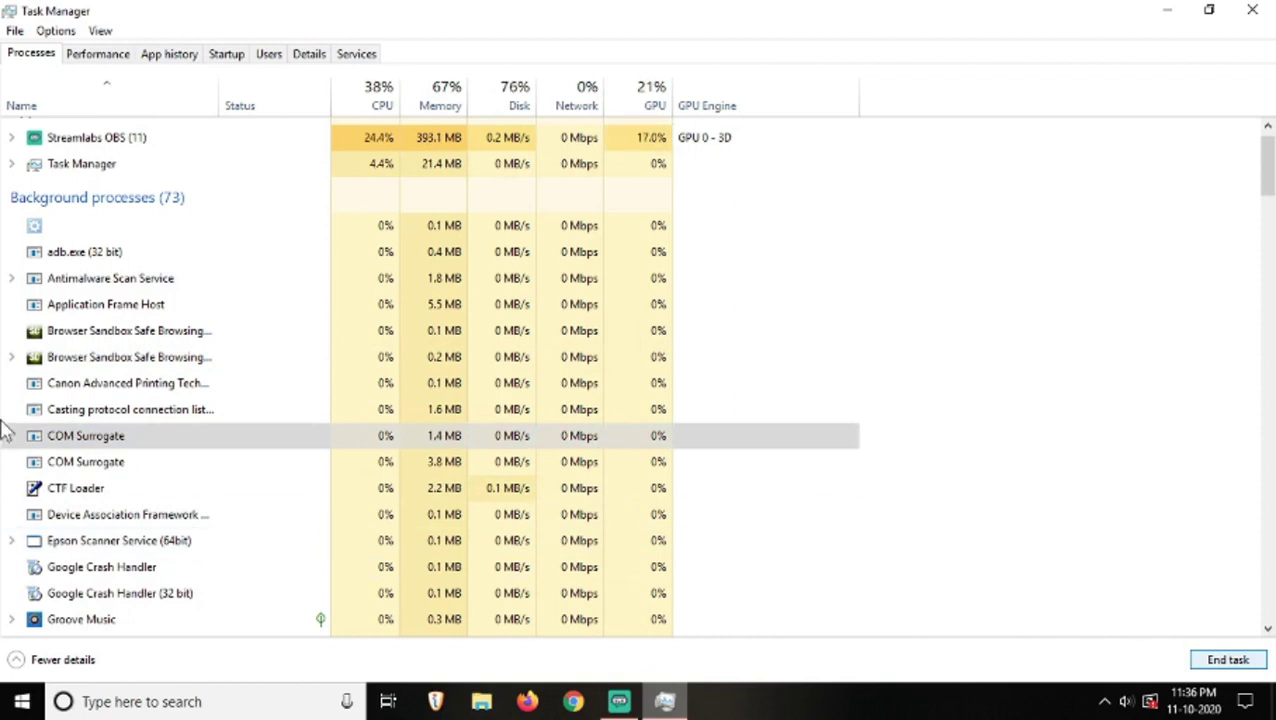
pyautogui.click(85, 440)
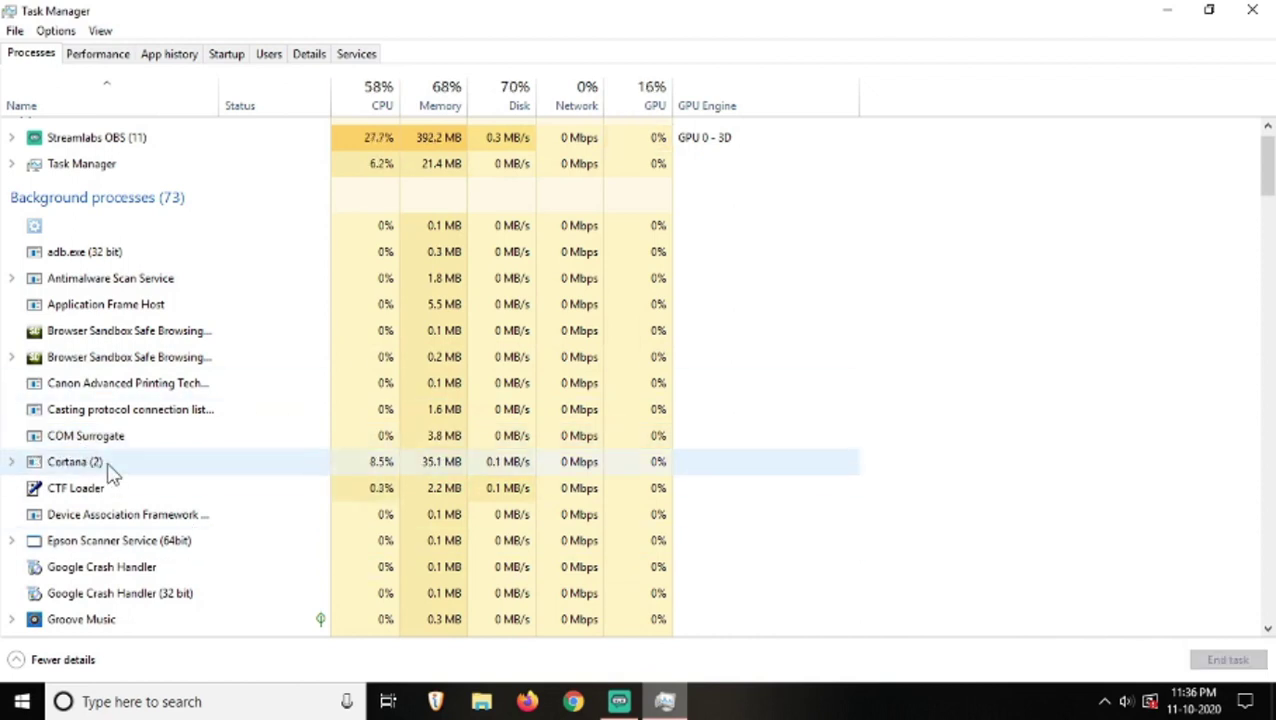
# Leave Cortana running and end the Groove Music background process
pyautogui.click(108, 466)
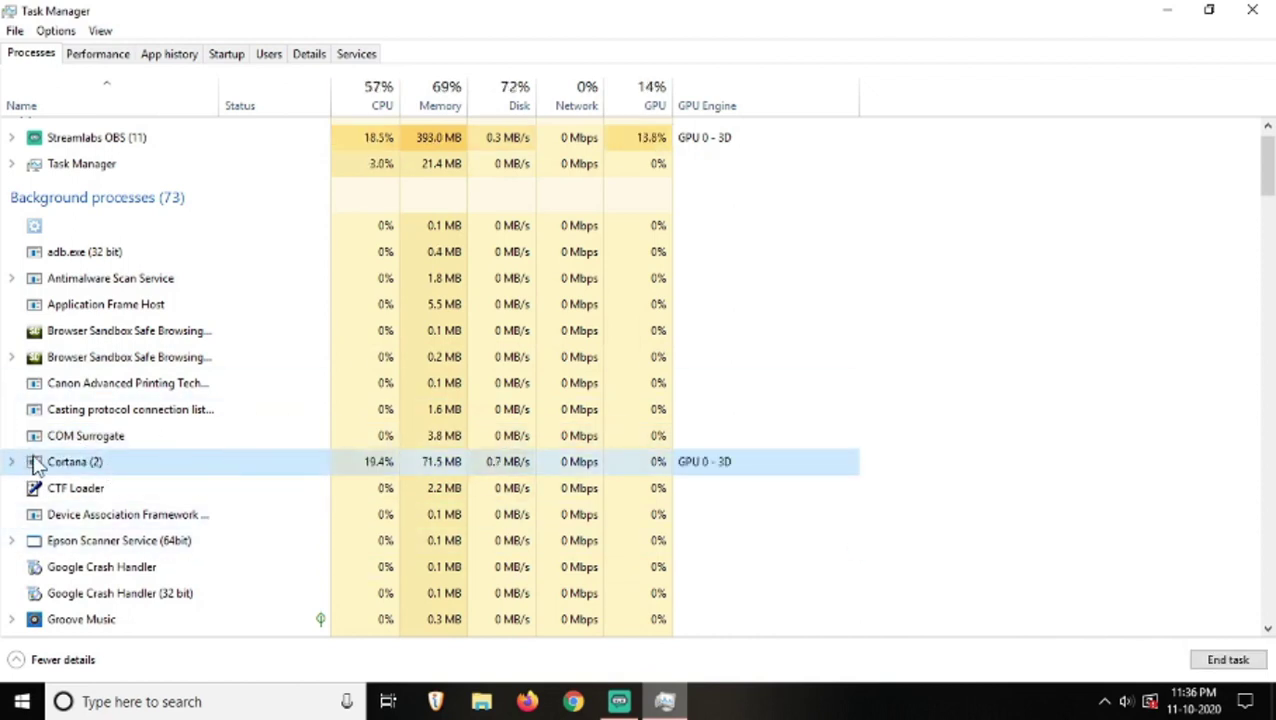
pyautogui.scroll(-2, 85, 478)
pyautogui.click(98, 508)
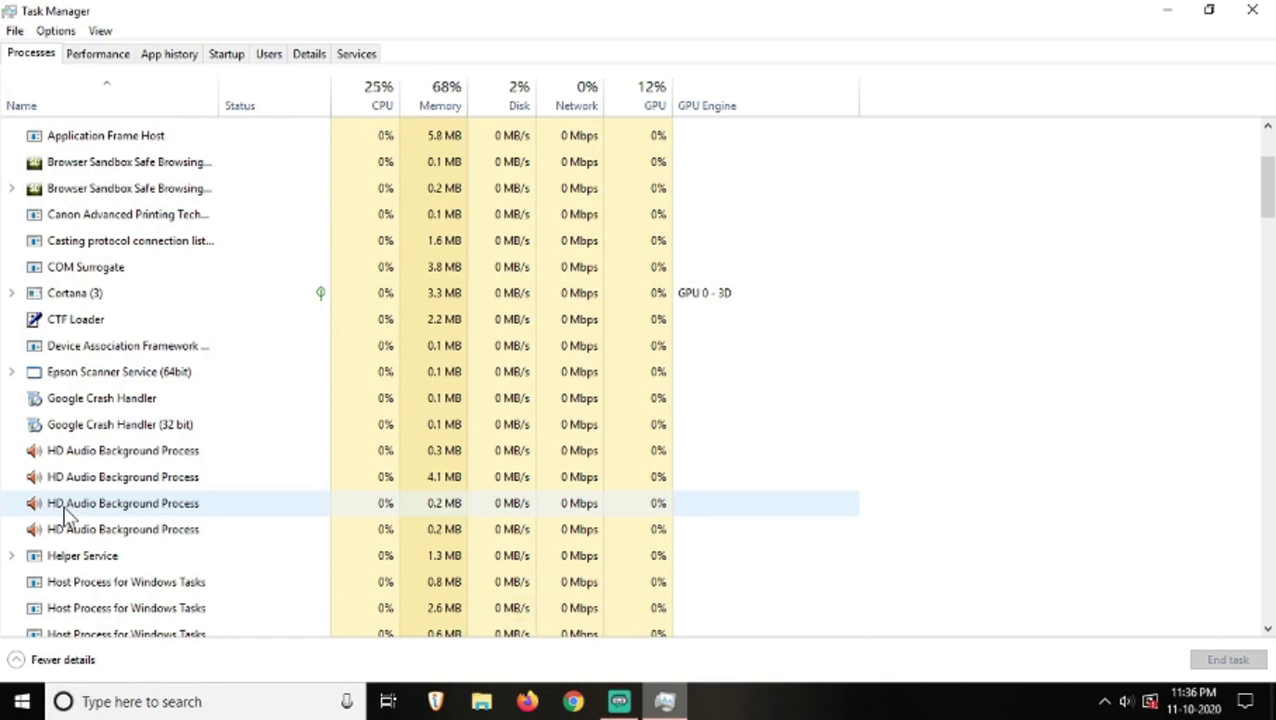
# End the Microsoft Edge background process group
pyautogui.scroll(-5, 70, 508)
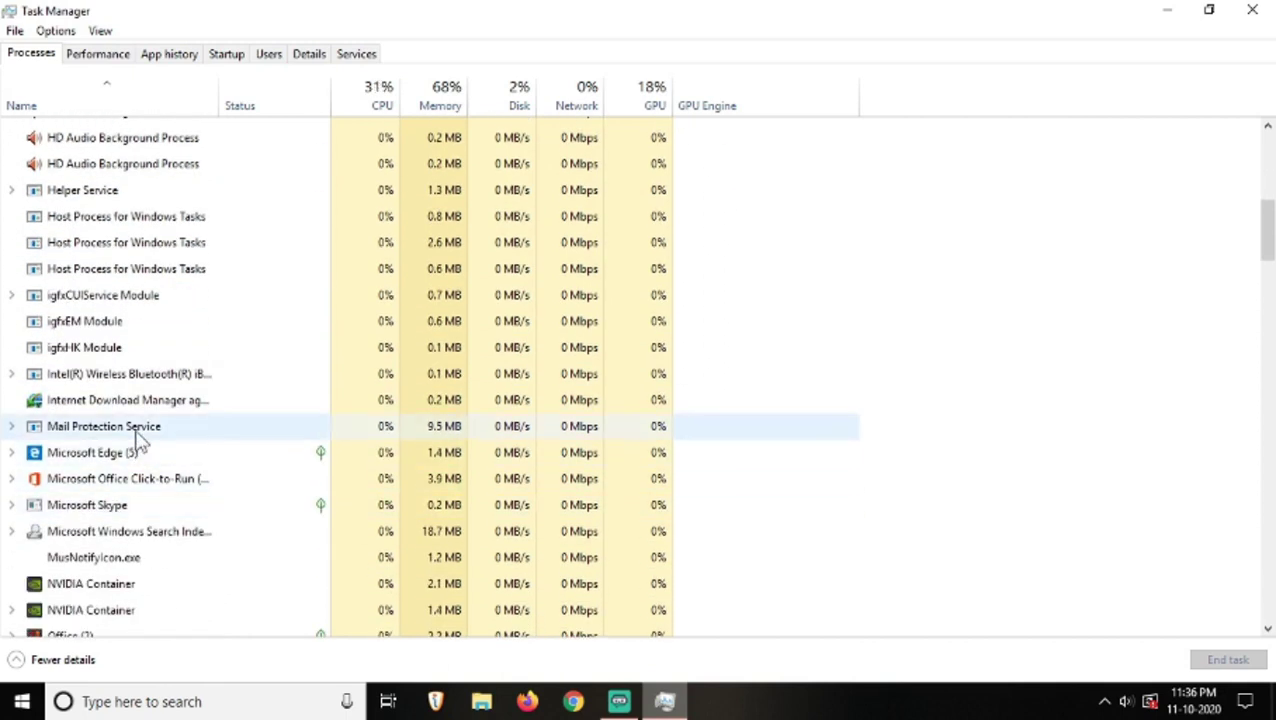
pyautogui.click(120, 452)
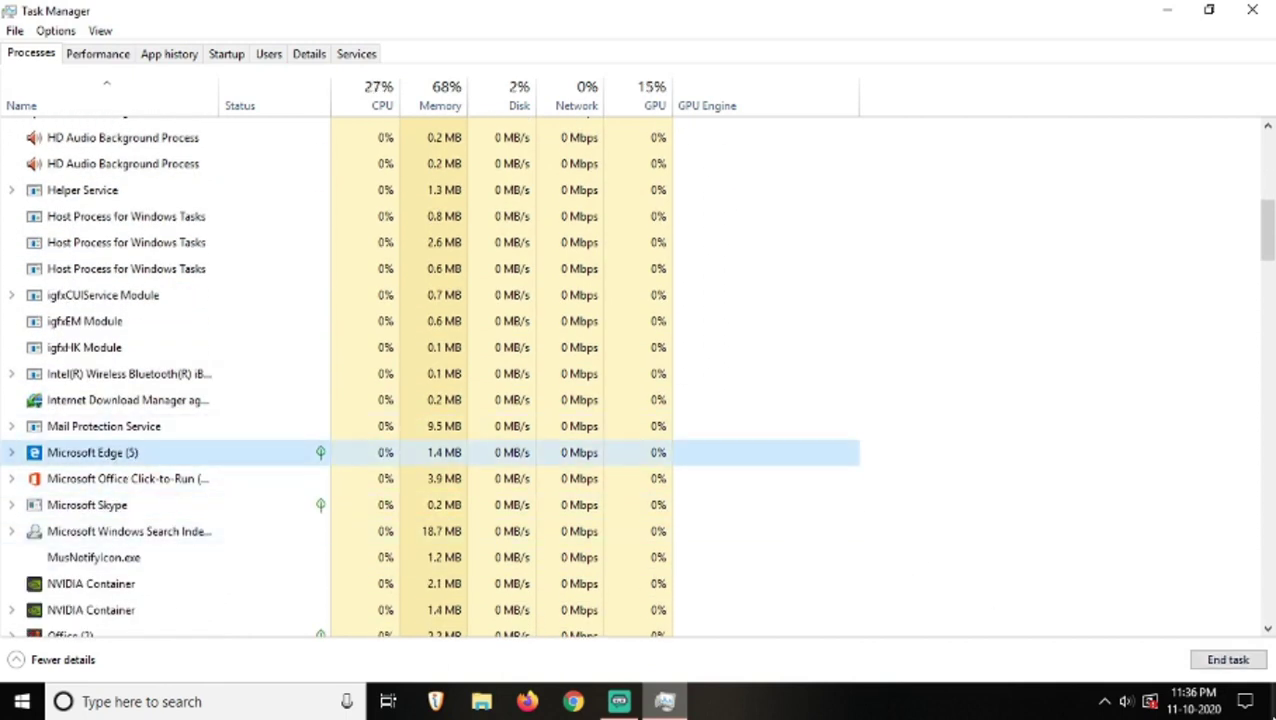
pyautogui.click(1222, 660)
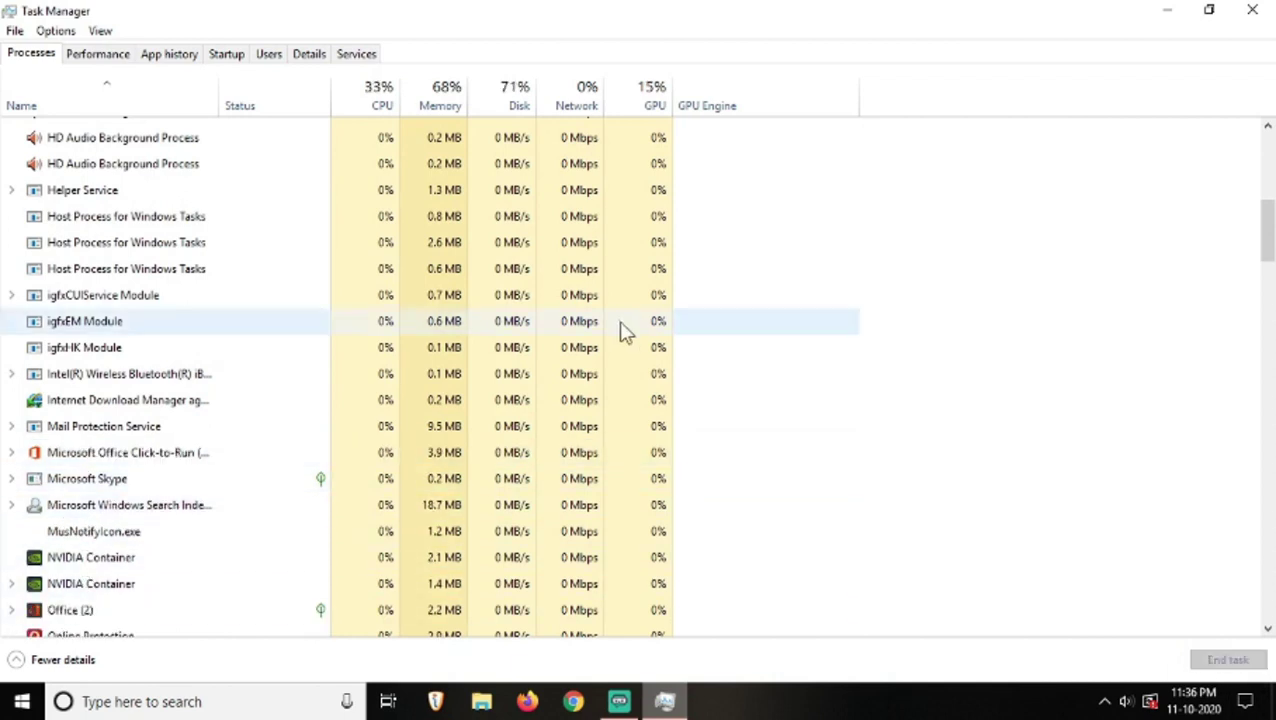
# Close Task Manager
pyautogui.scroll(-1, 421, 390)
pyautogui.click(1252, 10)
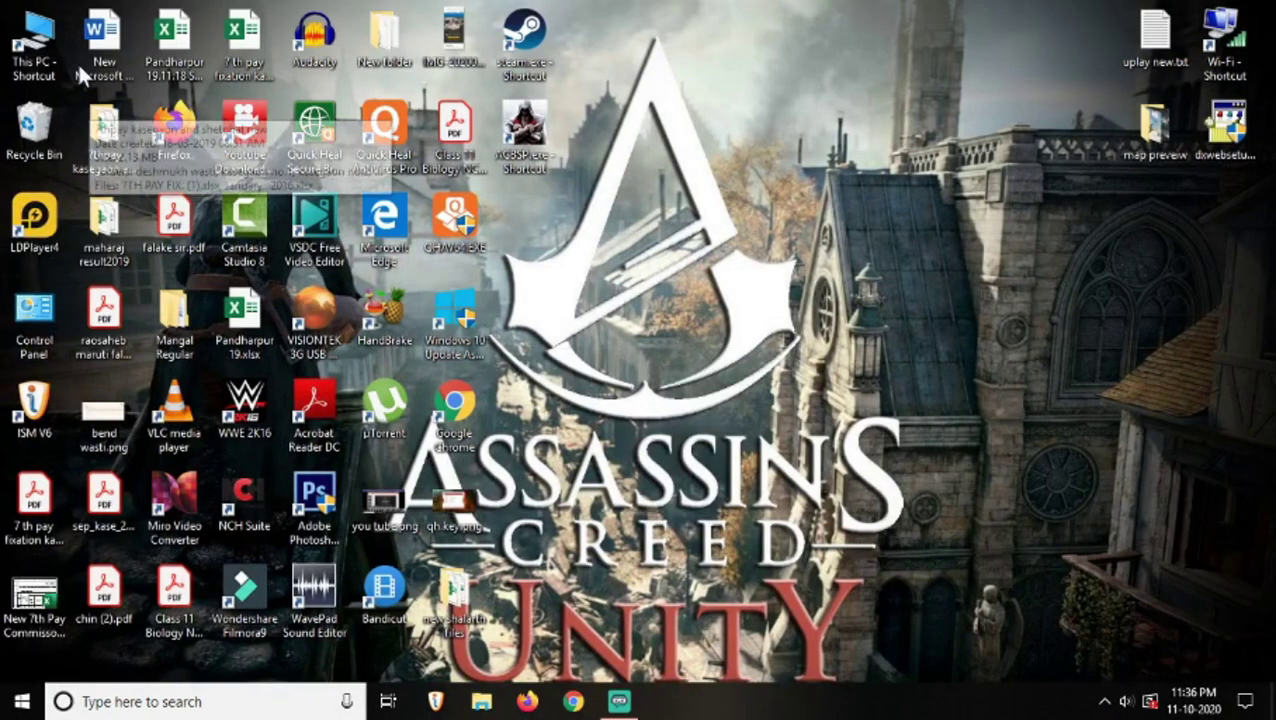
# Examine the general and detailed properties of the This PC desktop shortcut, and close its properties
pyautogui.click(38, 22)
pyautogui.rightClick(40, 16)
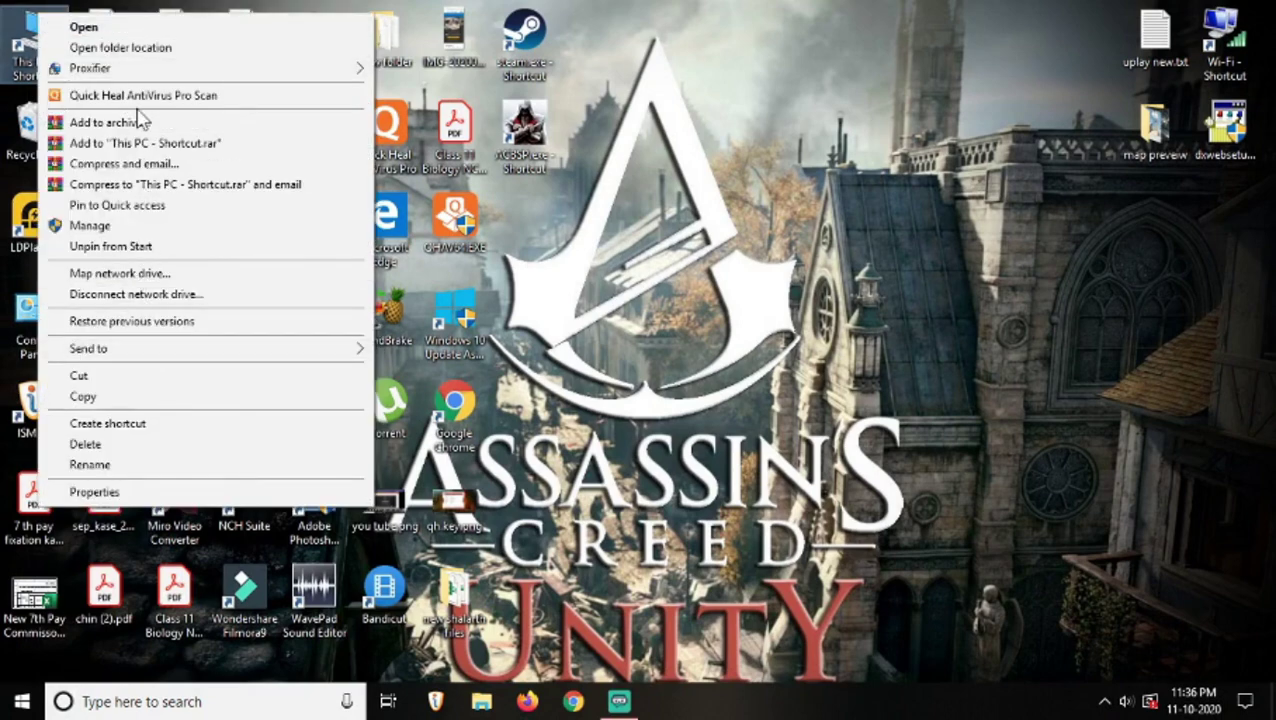
pyautogui.click(92, 491)
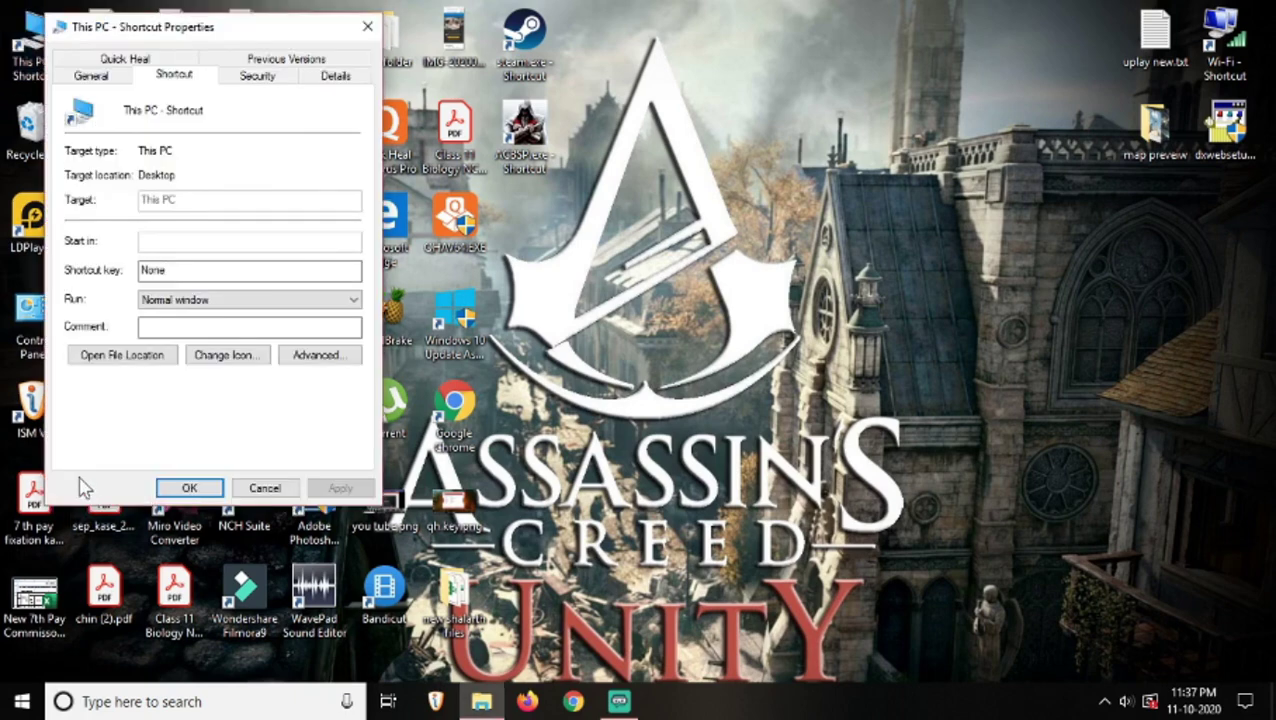
pyautogui.click(367, 26)
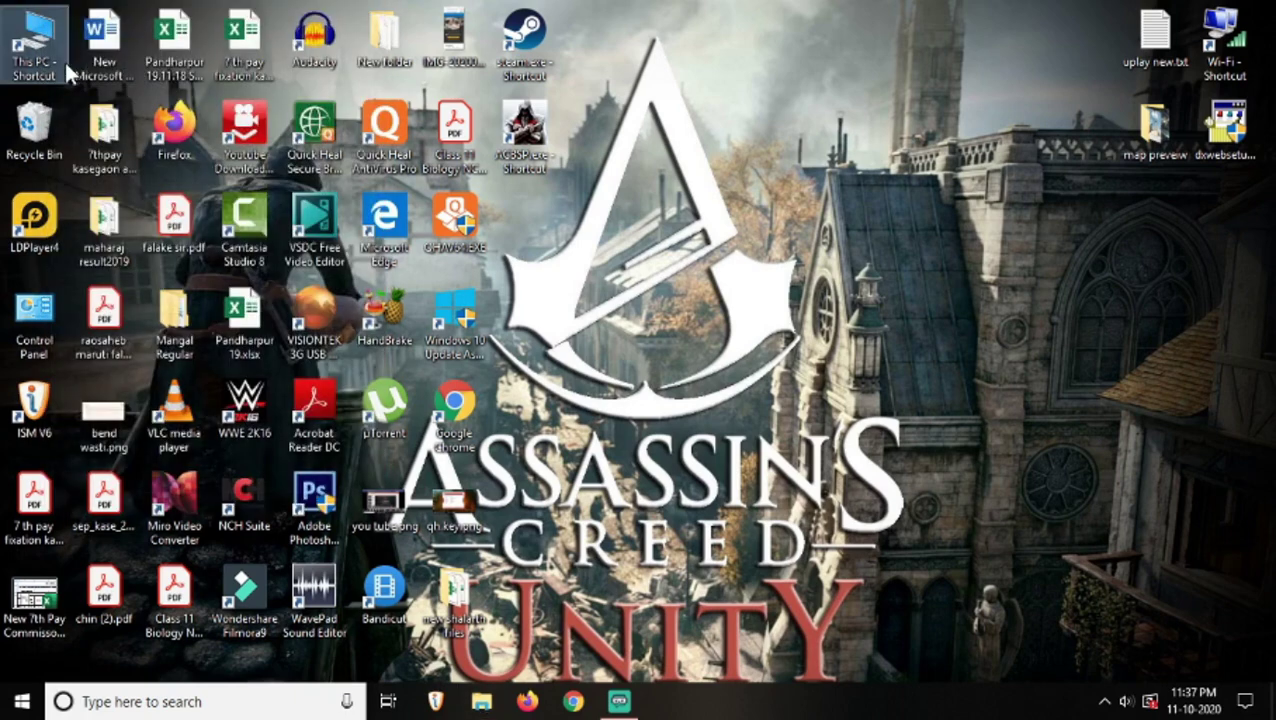
pyautogui.rightClick(46, 42)
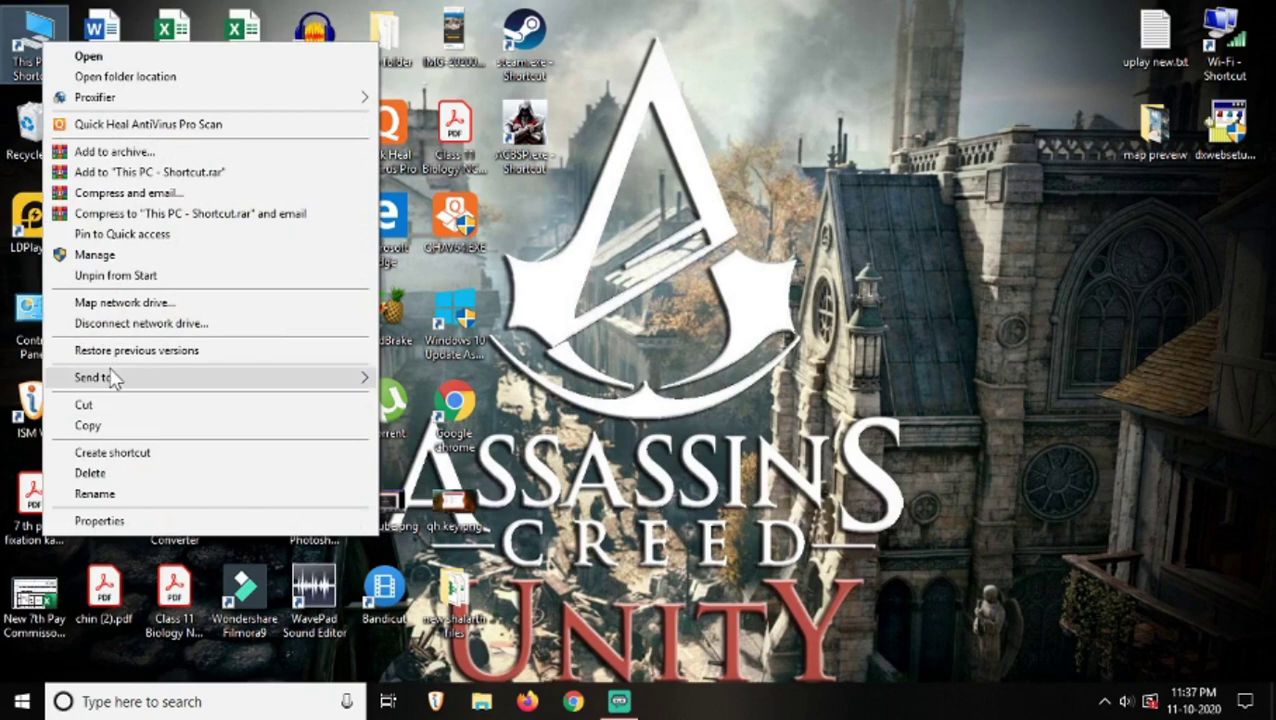
pyautogui.click(157, 520)
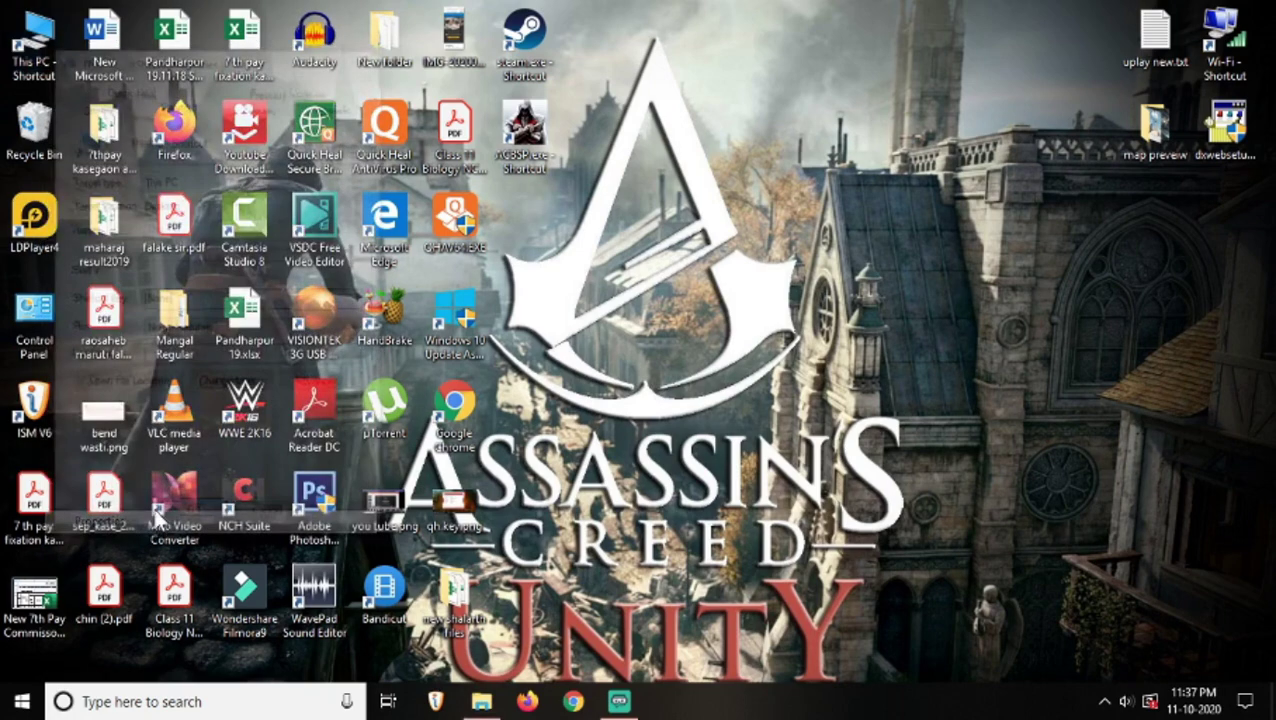
pyautogui.click(123, 90)
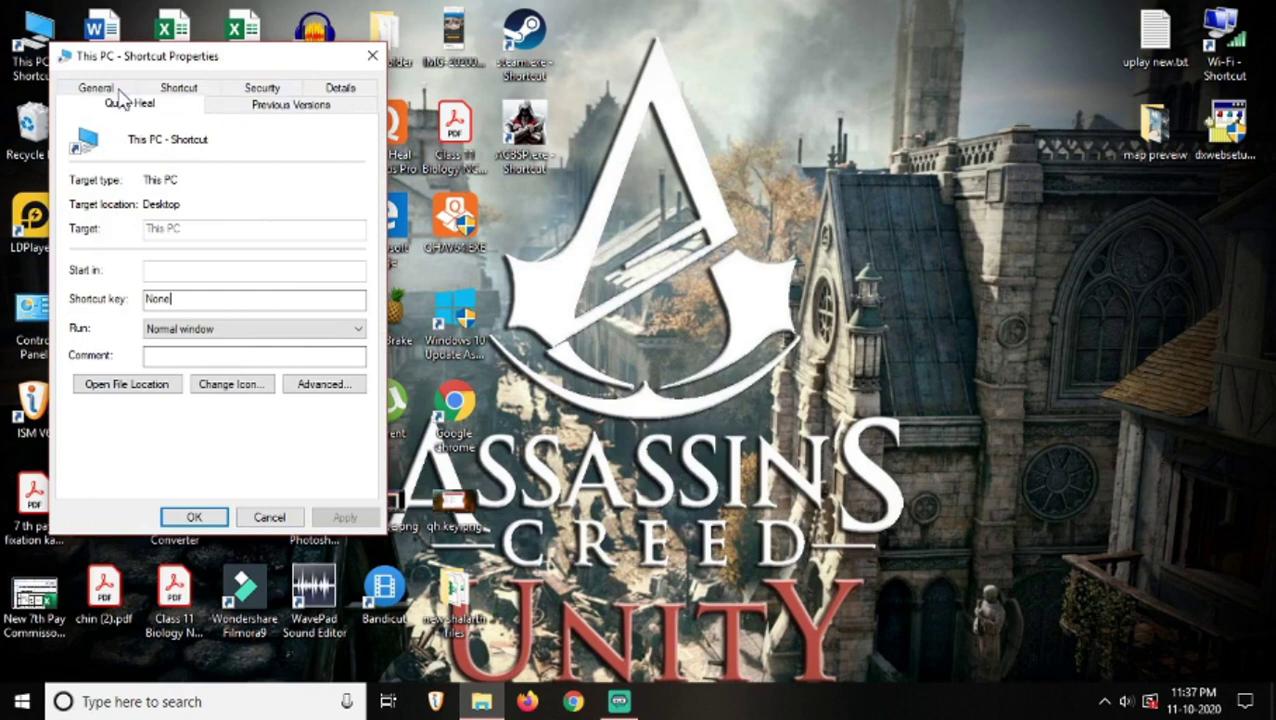
pyautogui.click(105, 88)
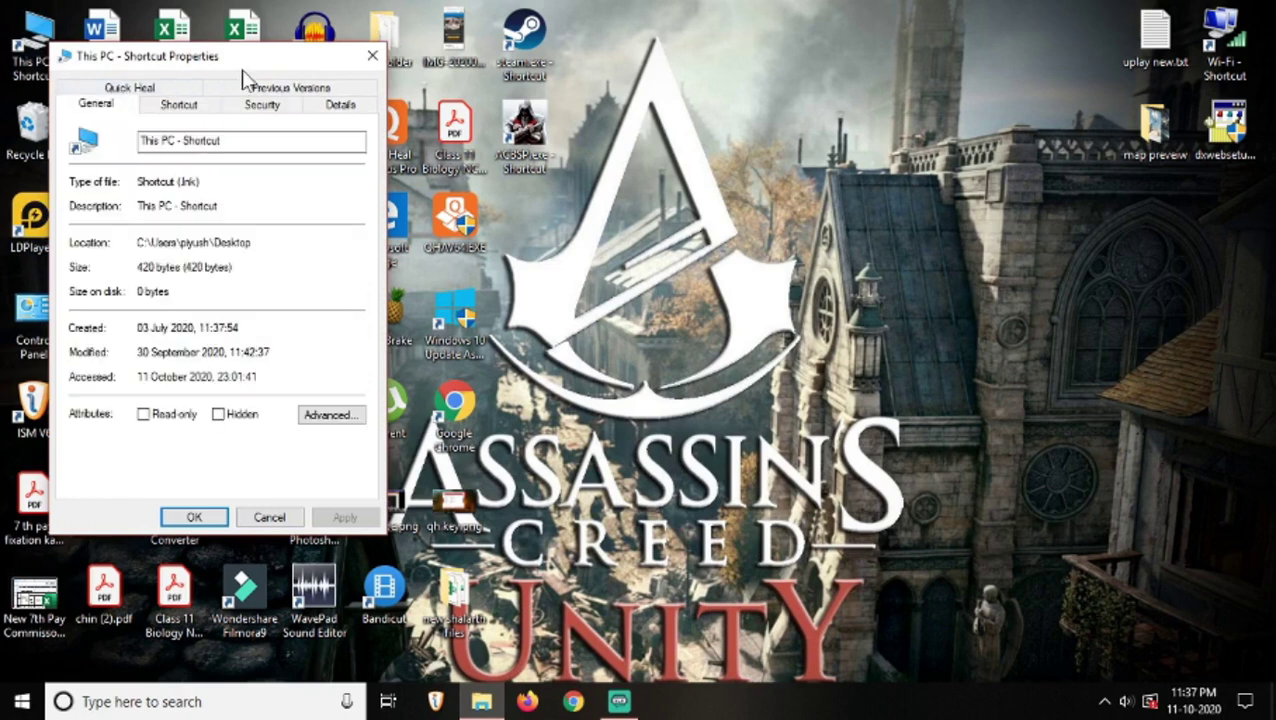
pyautogui.click(345, 110)
pyautogui.click(370, 57)
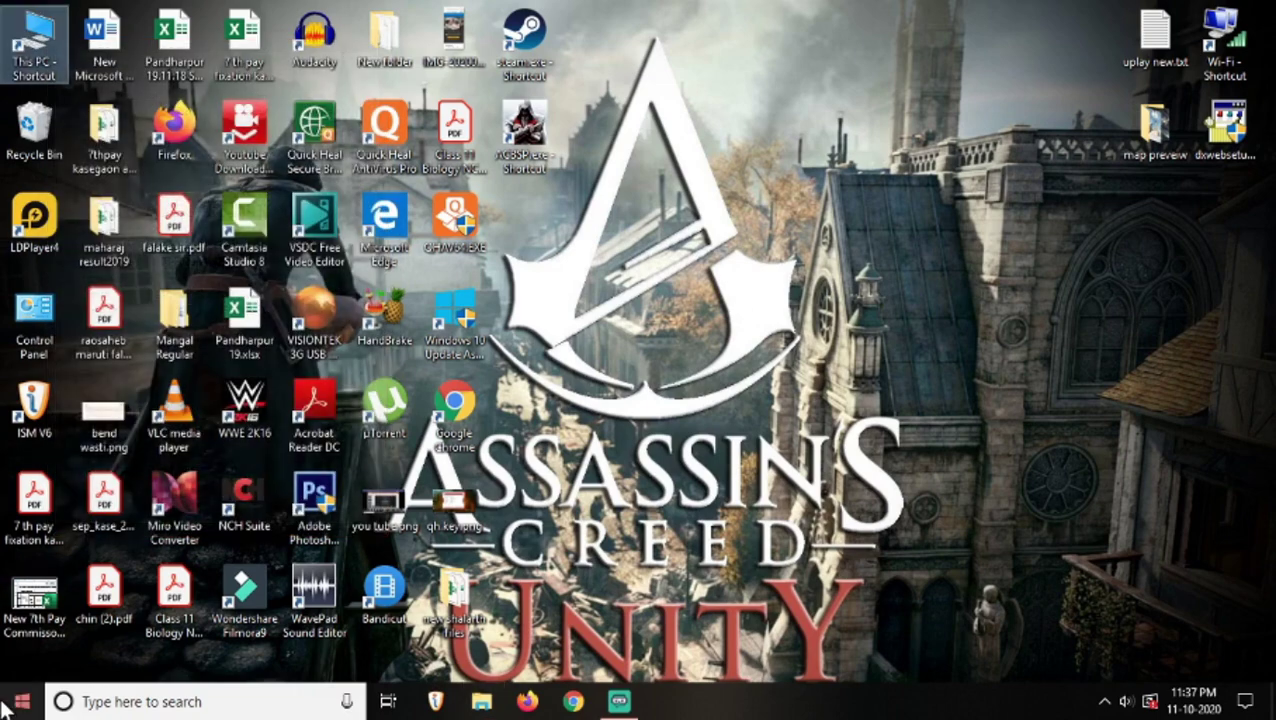
# View the computer's basic system information through This PC's properties, and close both windows
pyautogui.click(8, 703)
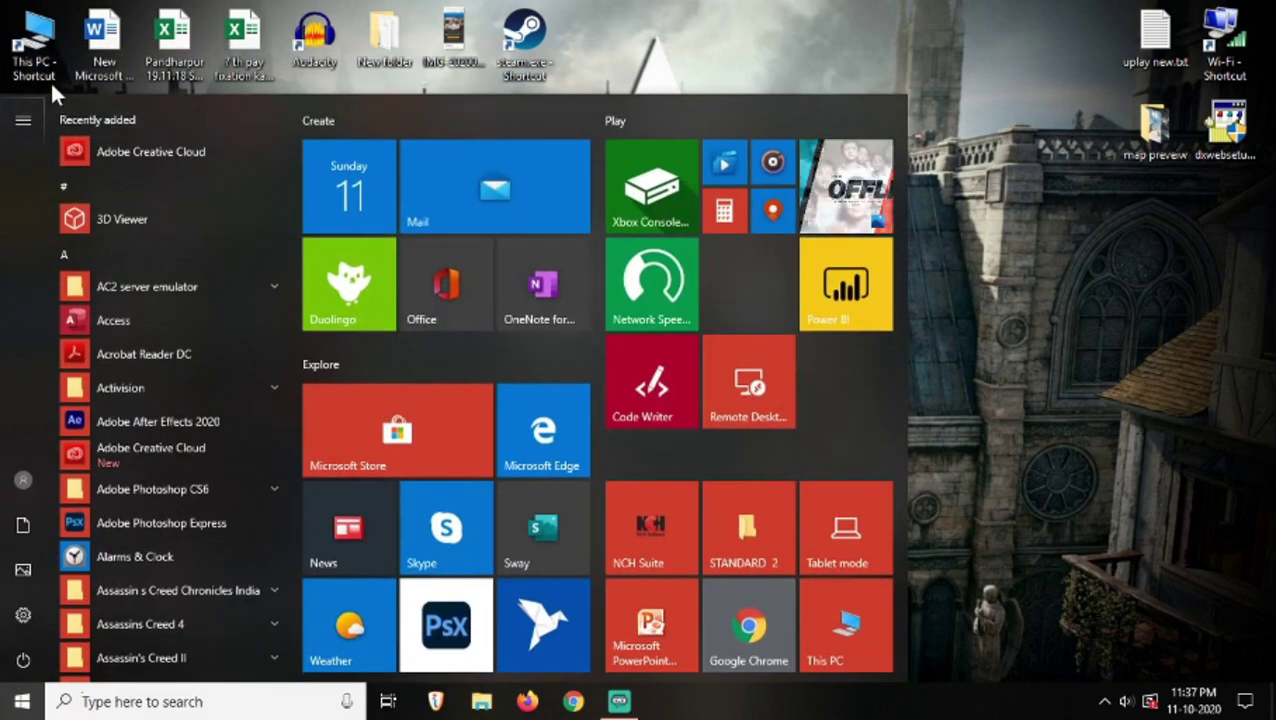
pyautogui.click(50, 80)
pyautogui.doubleClick(40, 30)
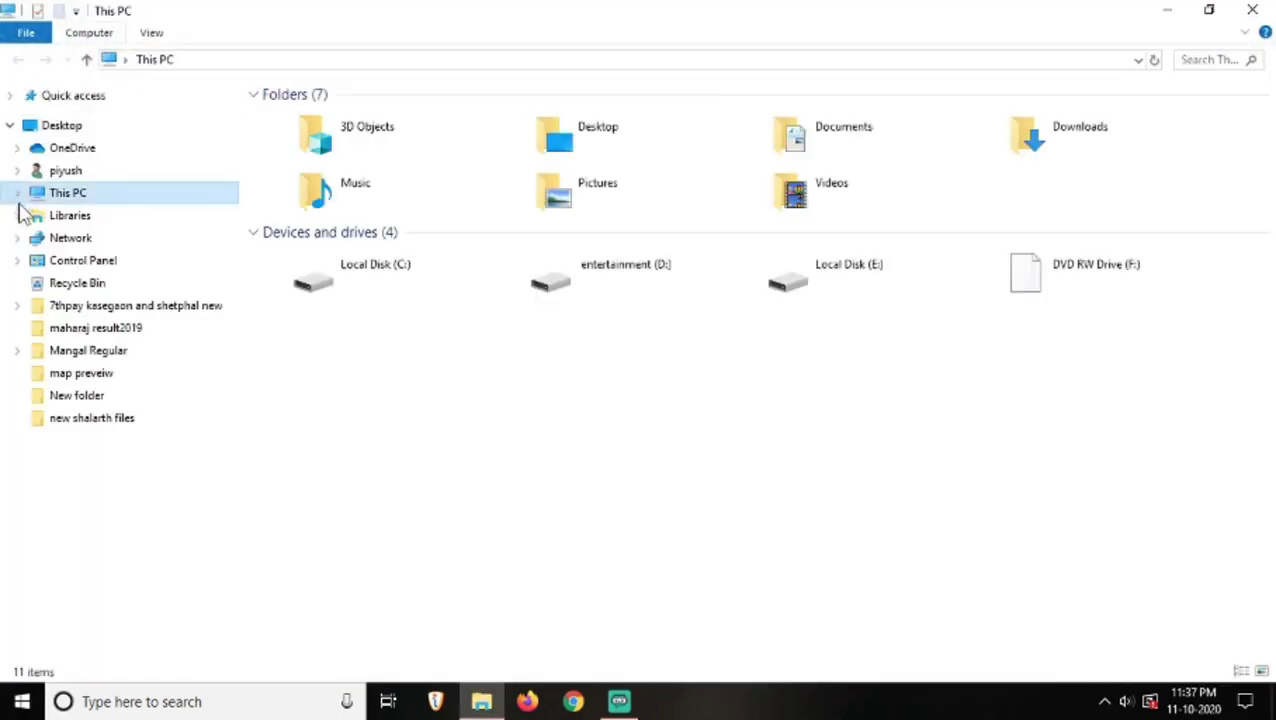
pyautogui.click(16, 192)
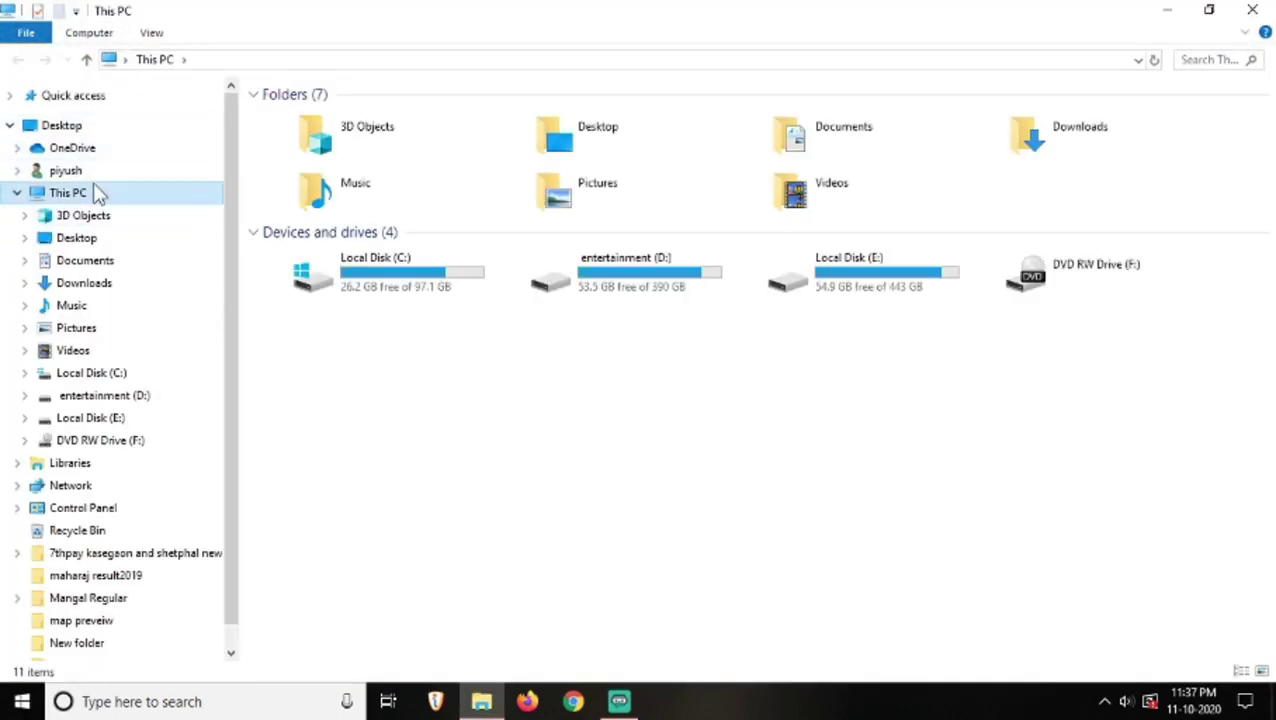
pyautogui.rightClick(97, 192)
pyautogui.click(215, 436)
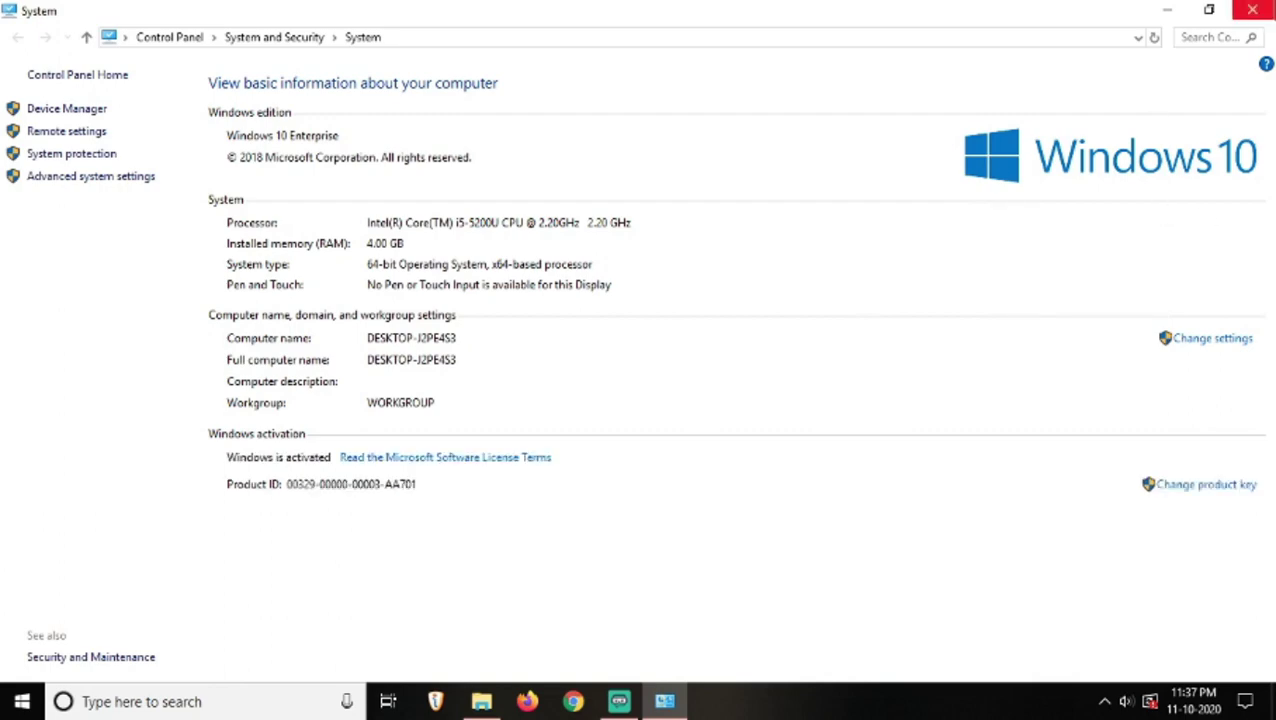
pyautogui.click(1252, 10)
pyautogui.click(1252, 10)
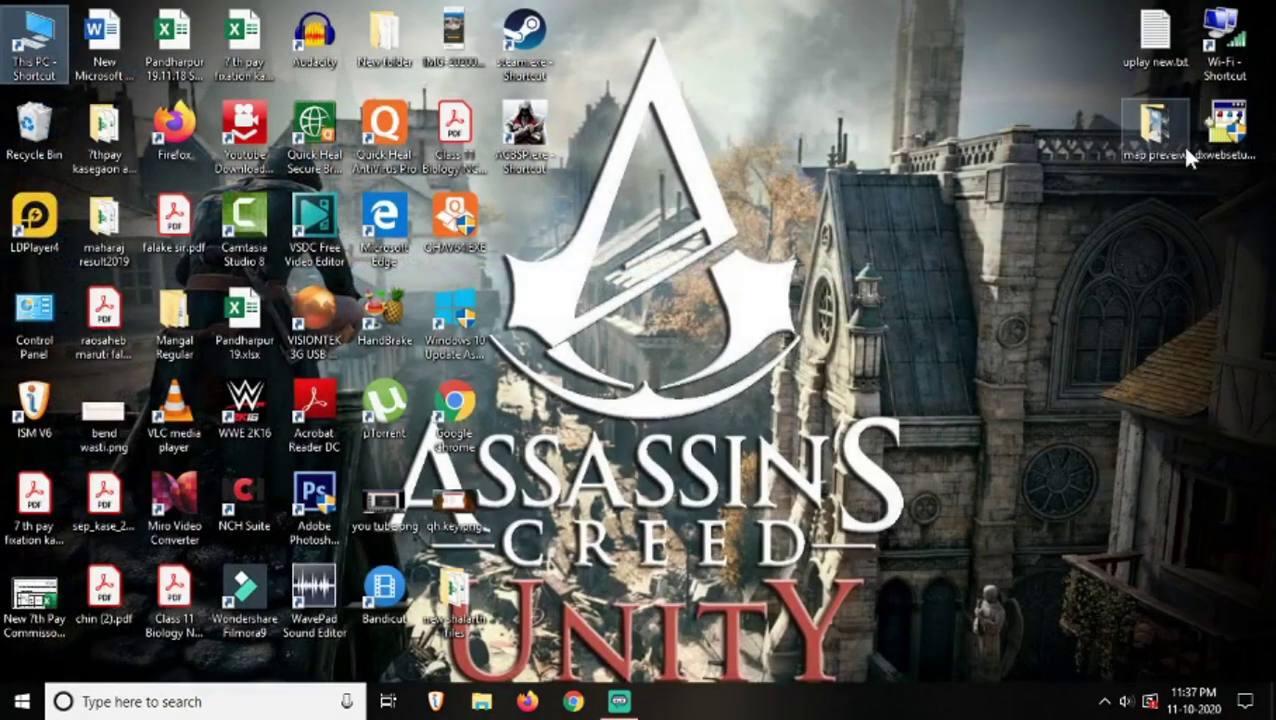
pyautogui.moveTo(1252, 140)
pyautogui.mouseDown()
pyautogui.moveTo(805, 210)
pyautogui.moveTo(825, 232)
pyautogui.moveTo(1222, 200)
pyautogui.moveTo(1228, 140)
pyautogui.mouseUp()
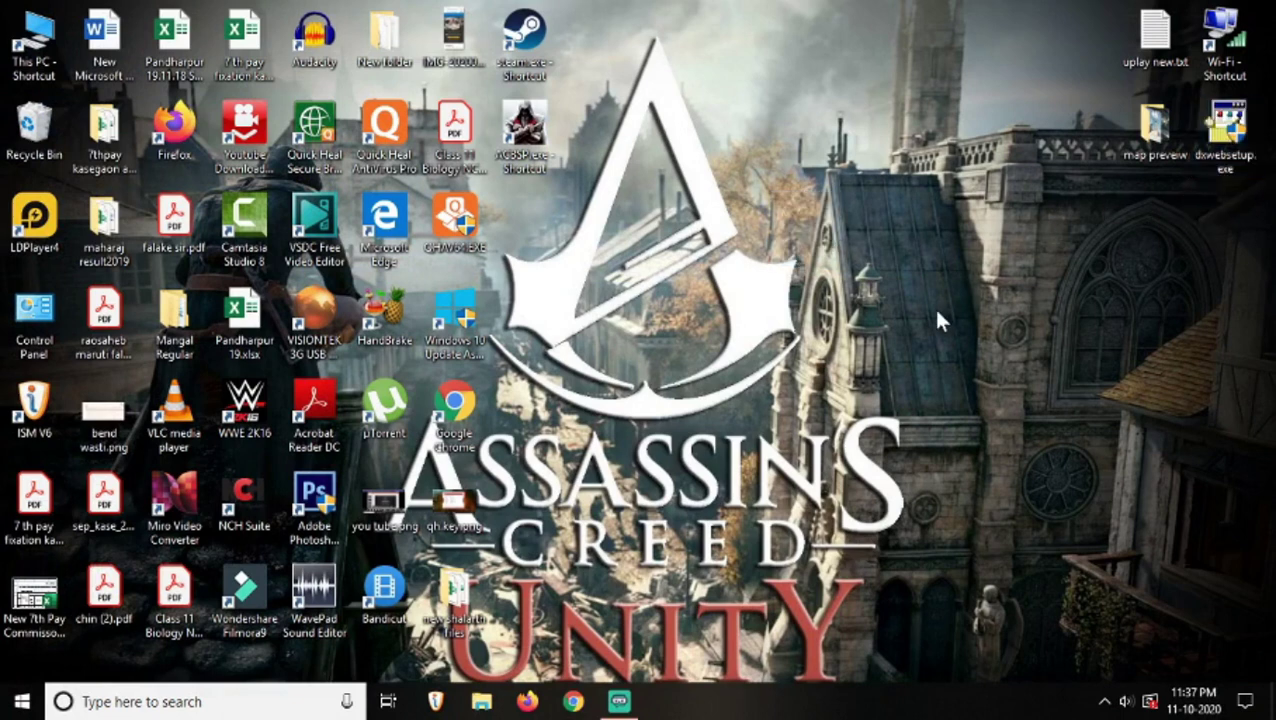